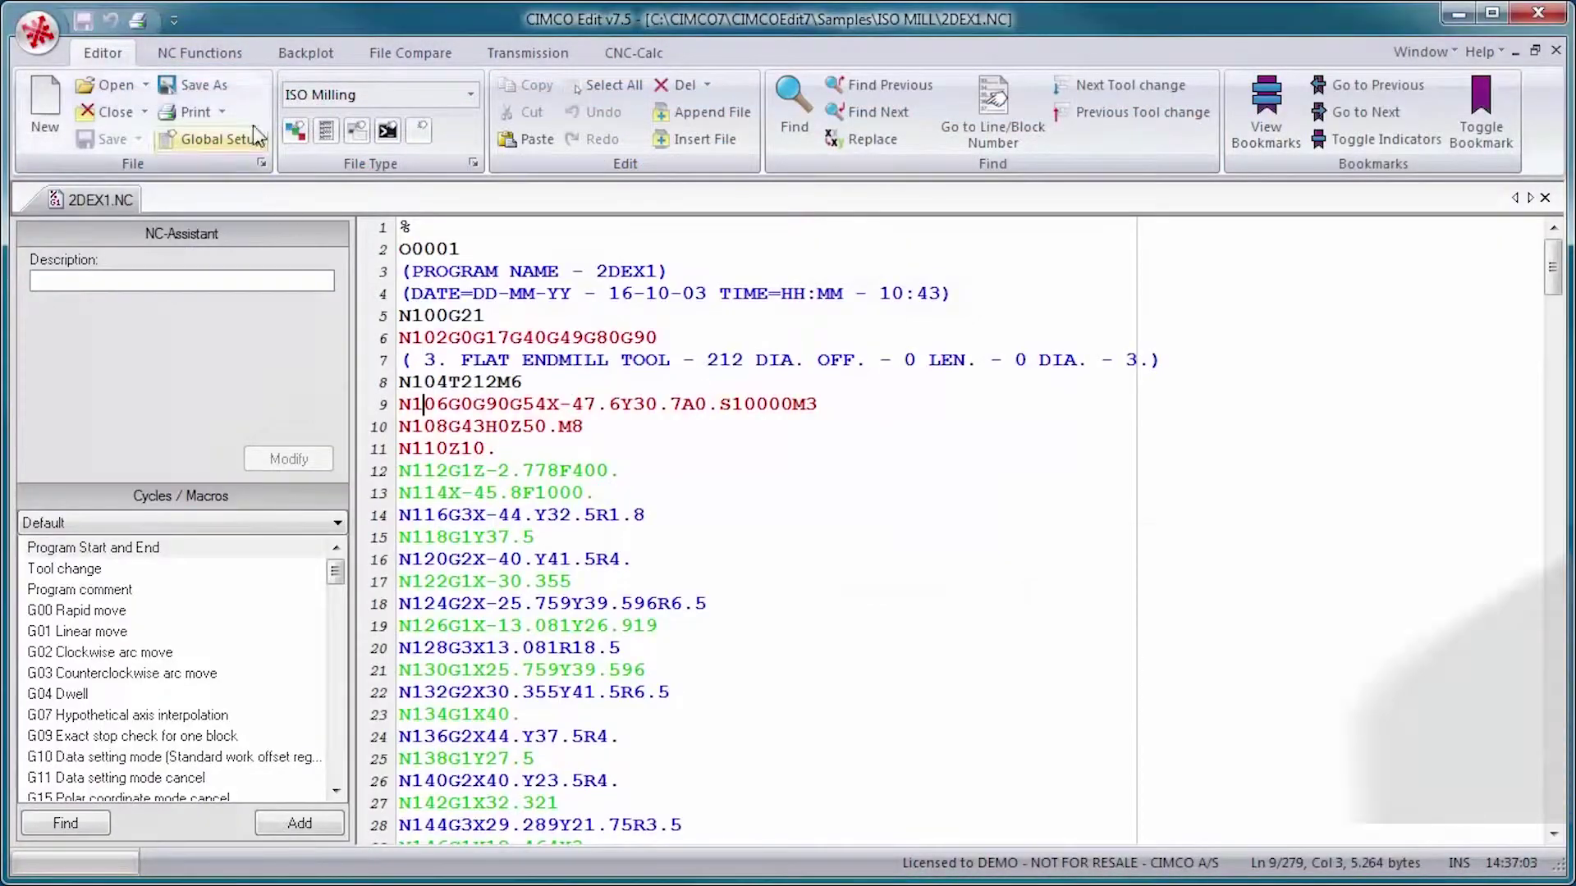
# Step: Divide the program's coordinate and R values by 25.4, setting the decimal places
pyautogui.click(207, 54)
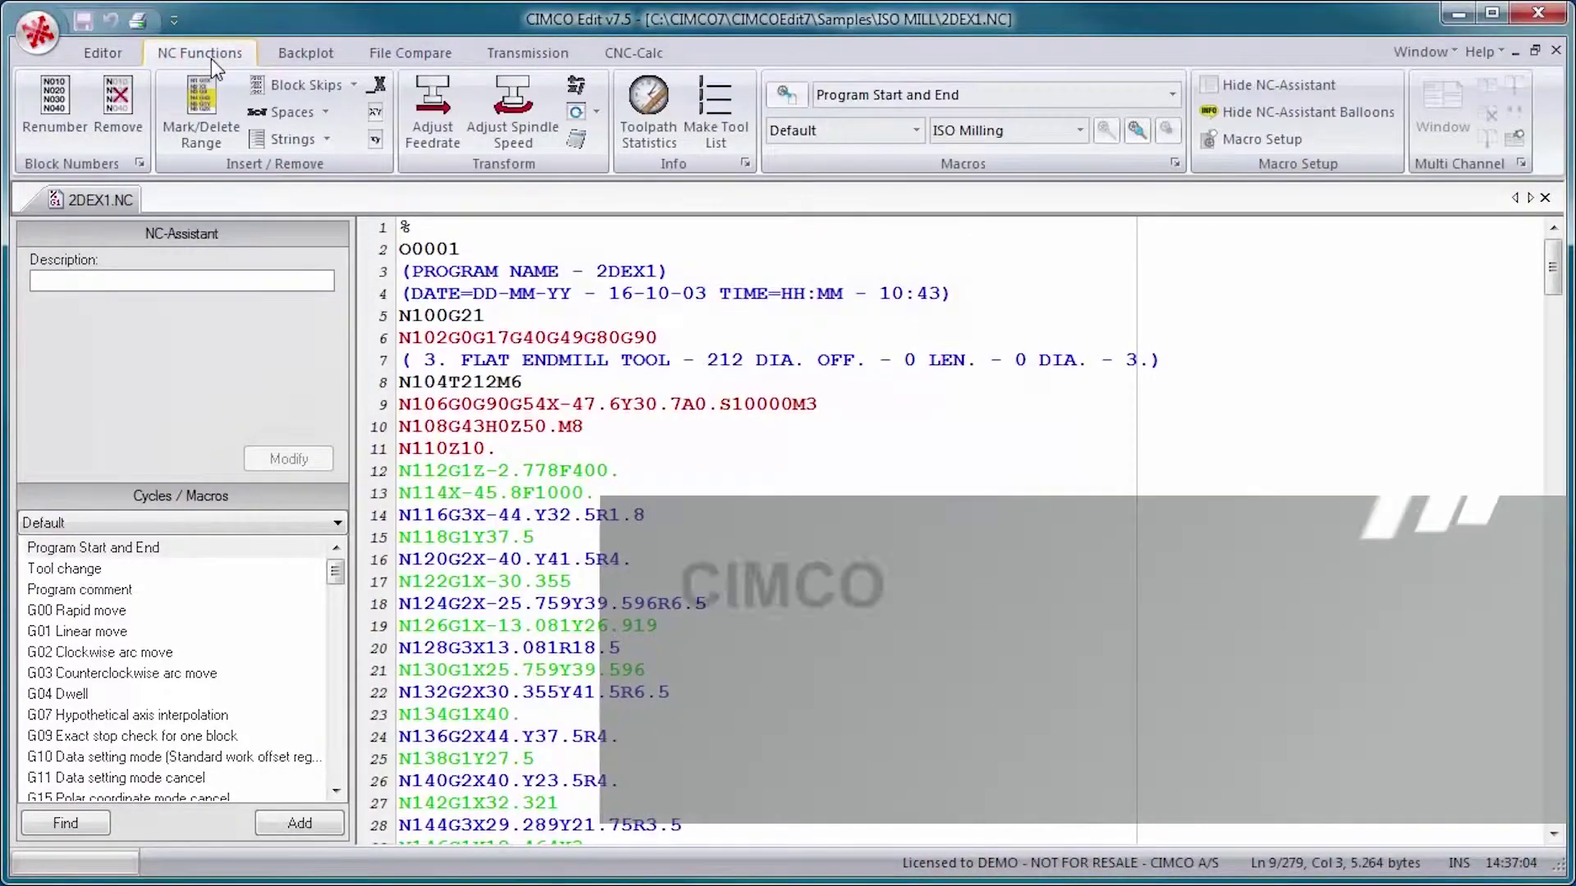
pyautogui.click(575, 86)
pyautogui.click(637, 300)
pyautogui.click(682, 299)
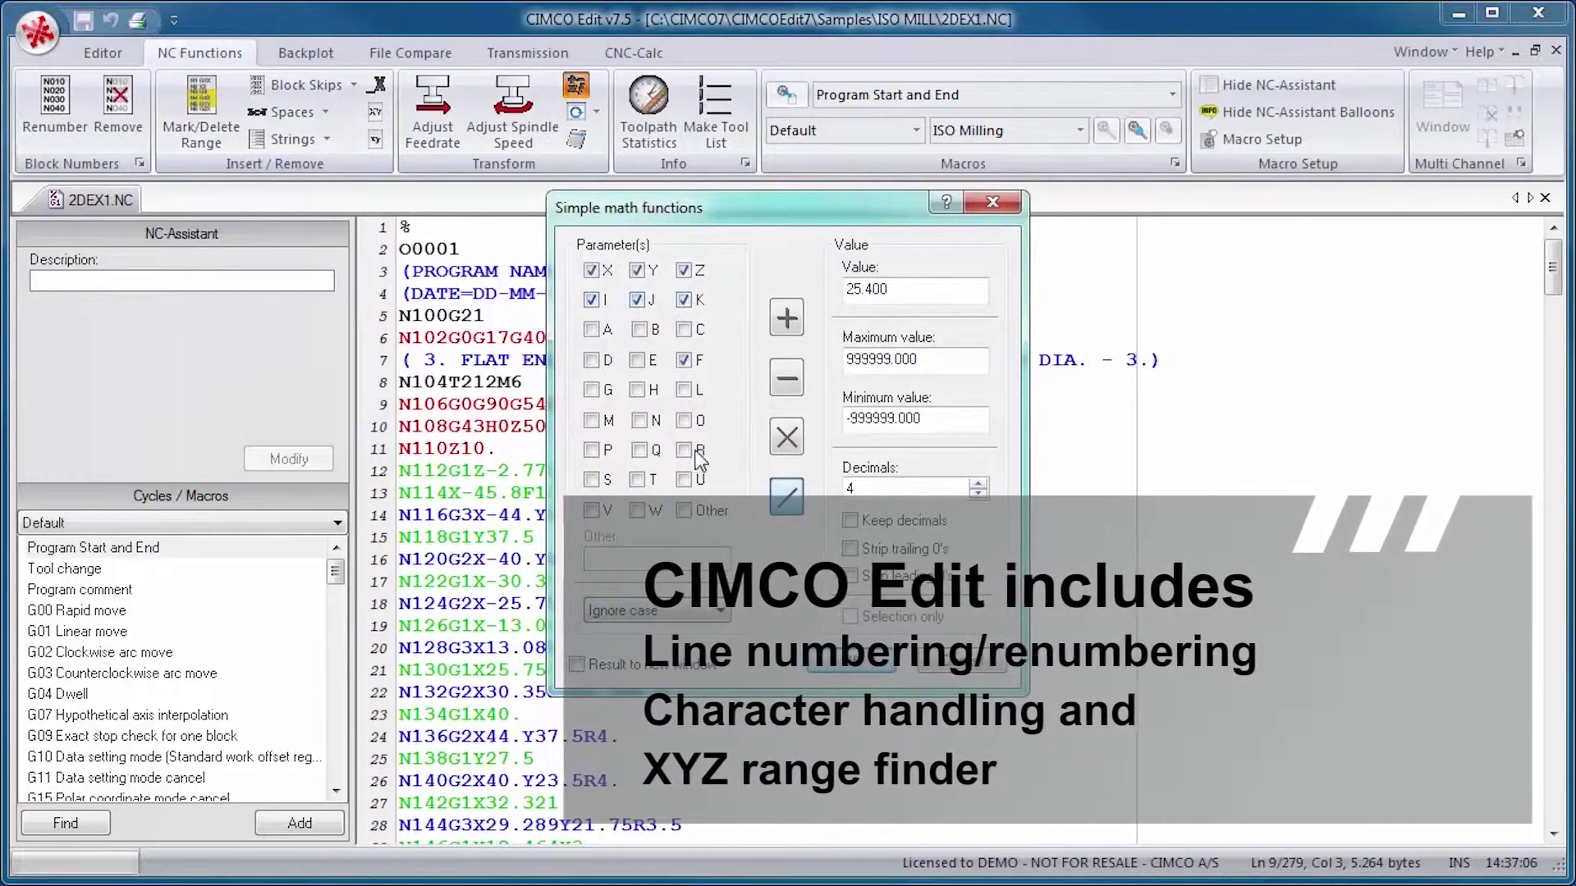
pyautogui.click(683, 449)
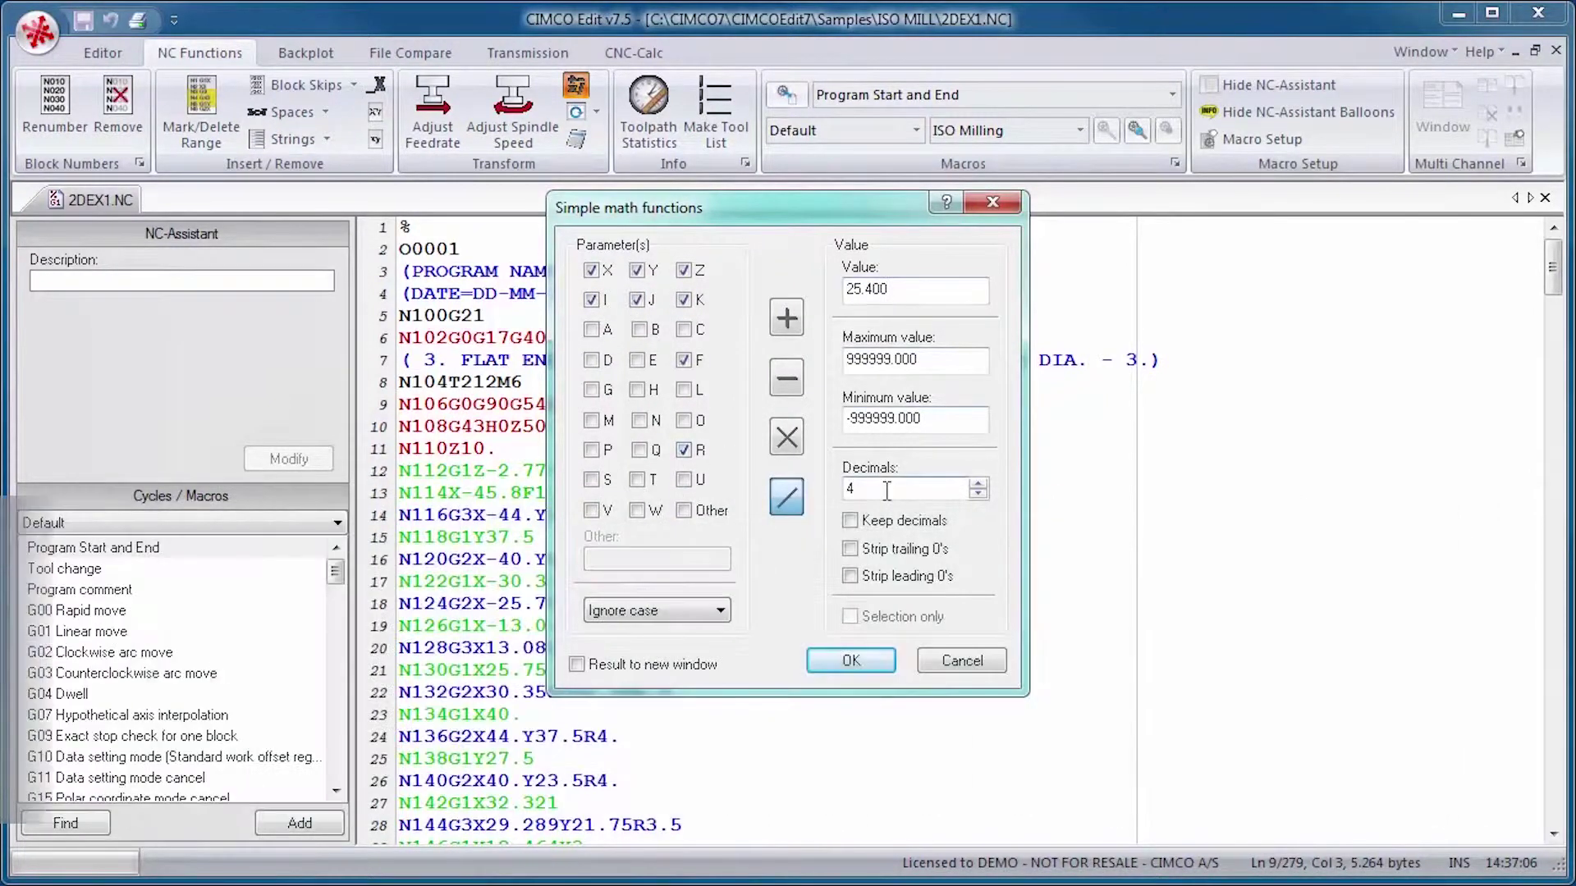
pyautogui.click(852, 661)
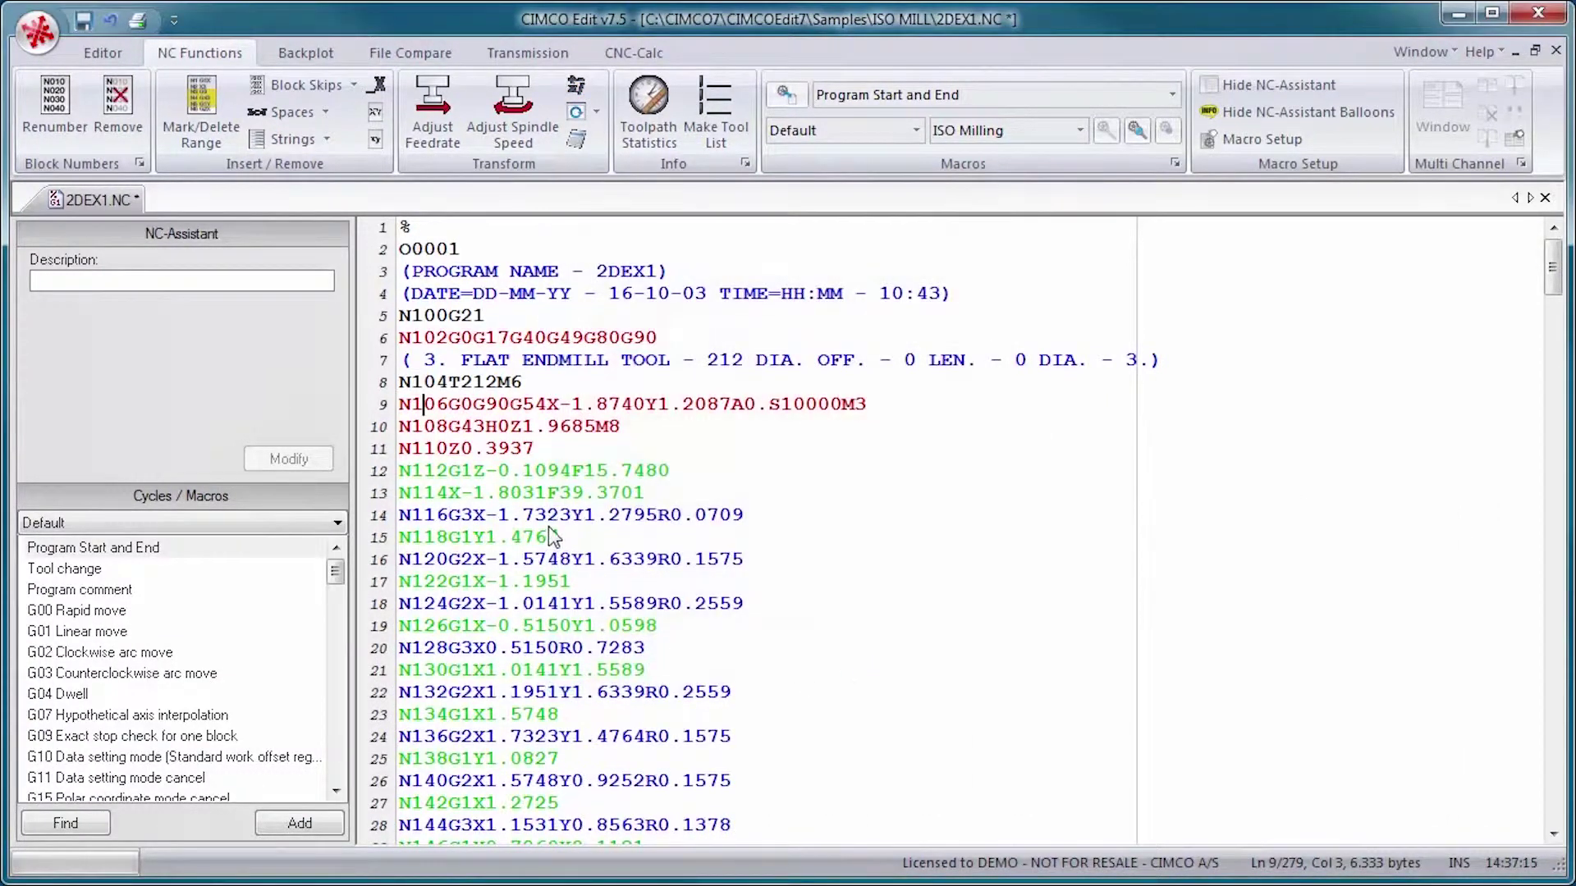
pyautogui.scroll(-5, 617, 603)
pyautogui.scroll(-3, 622, 614)
pyautogui.scroll(10, 622, 620)
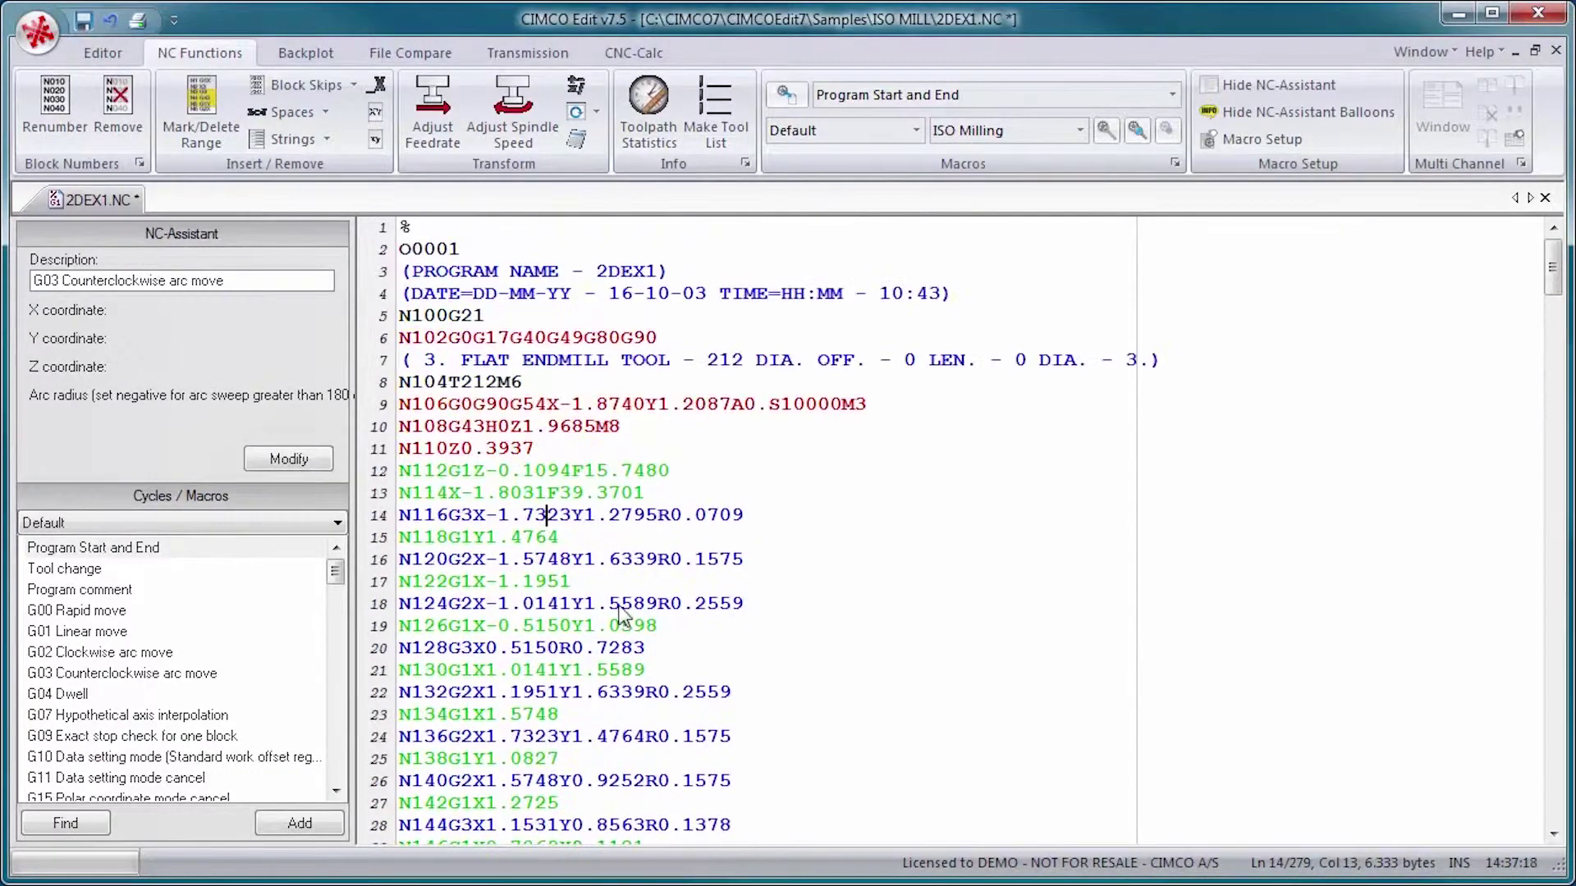
# Step: Convert the NC code to Heidenhain format and view its toolpath statistics
pyautogui.click(595, 113)
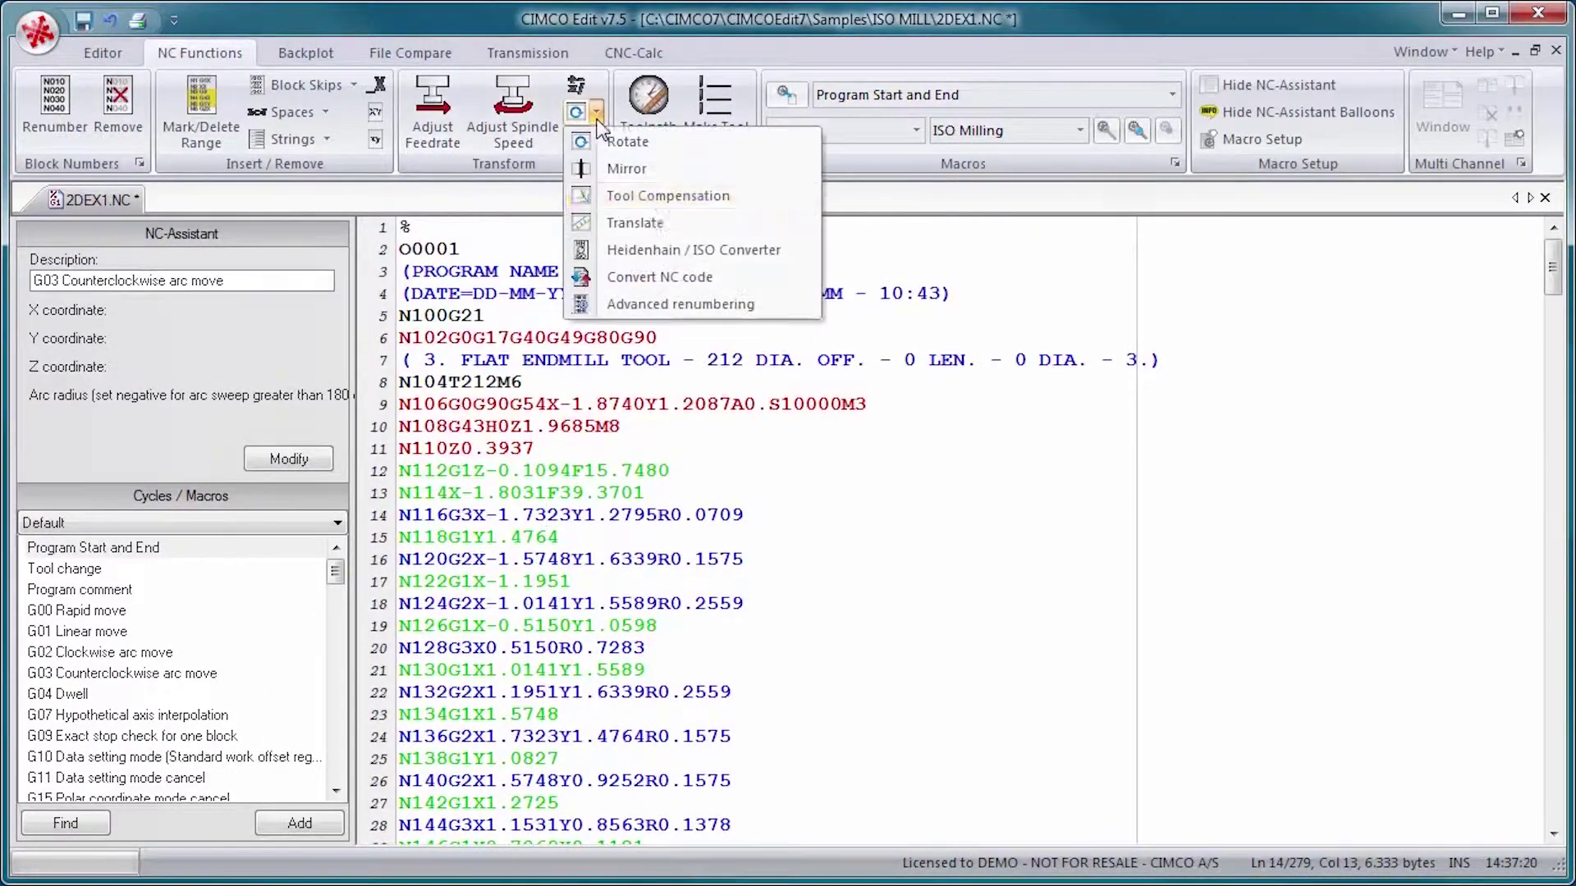
pyautogui.click(669, 283)
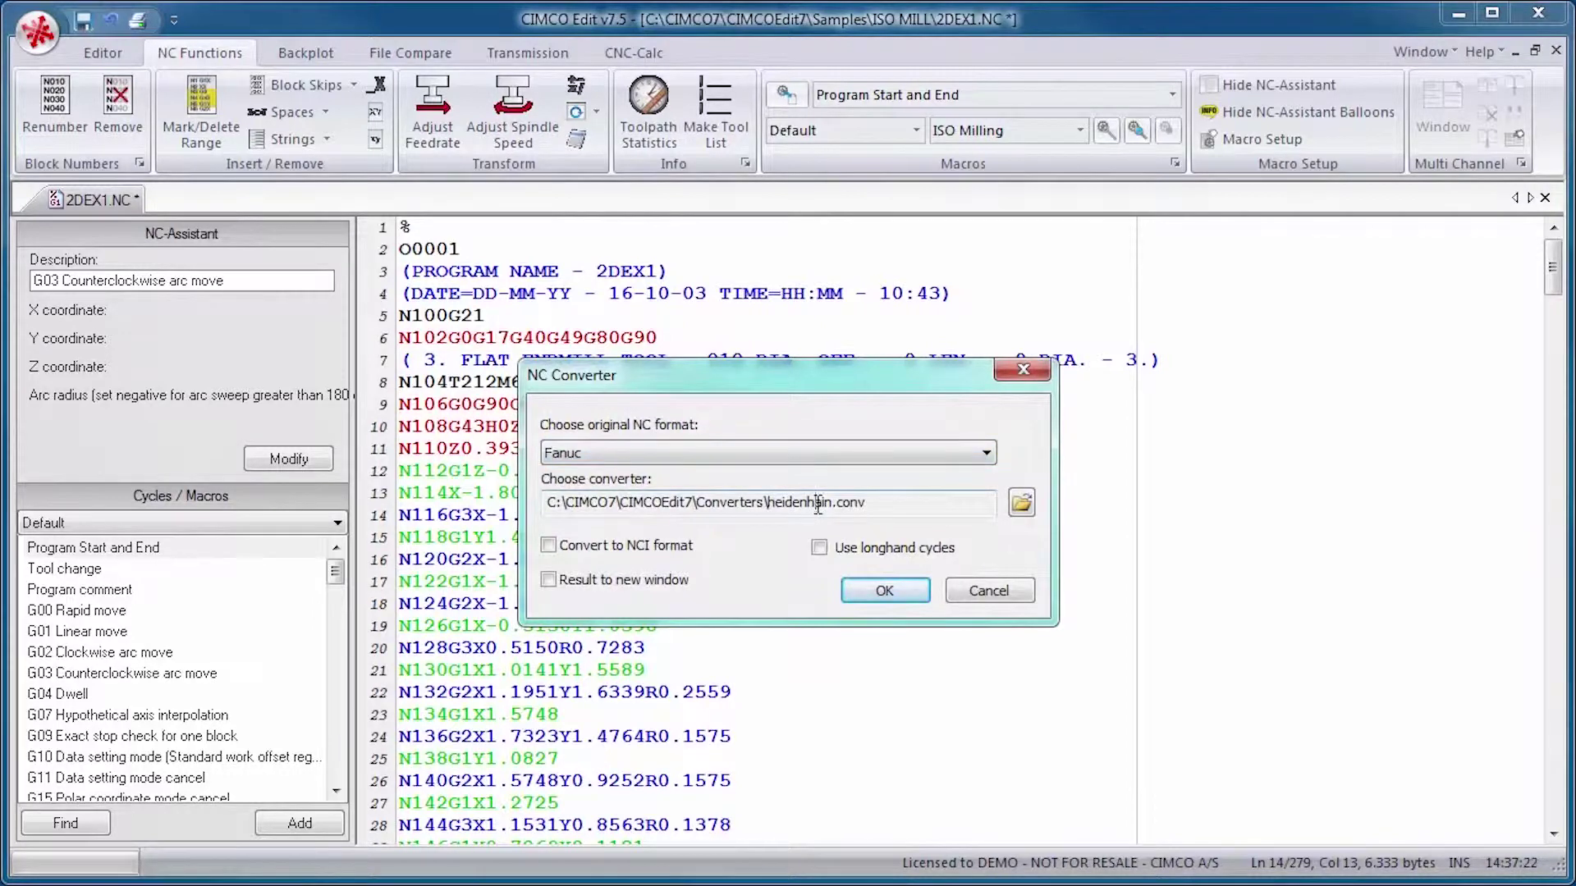
pyautogui.click(882, 592)
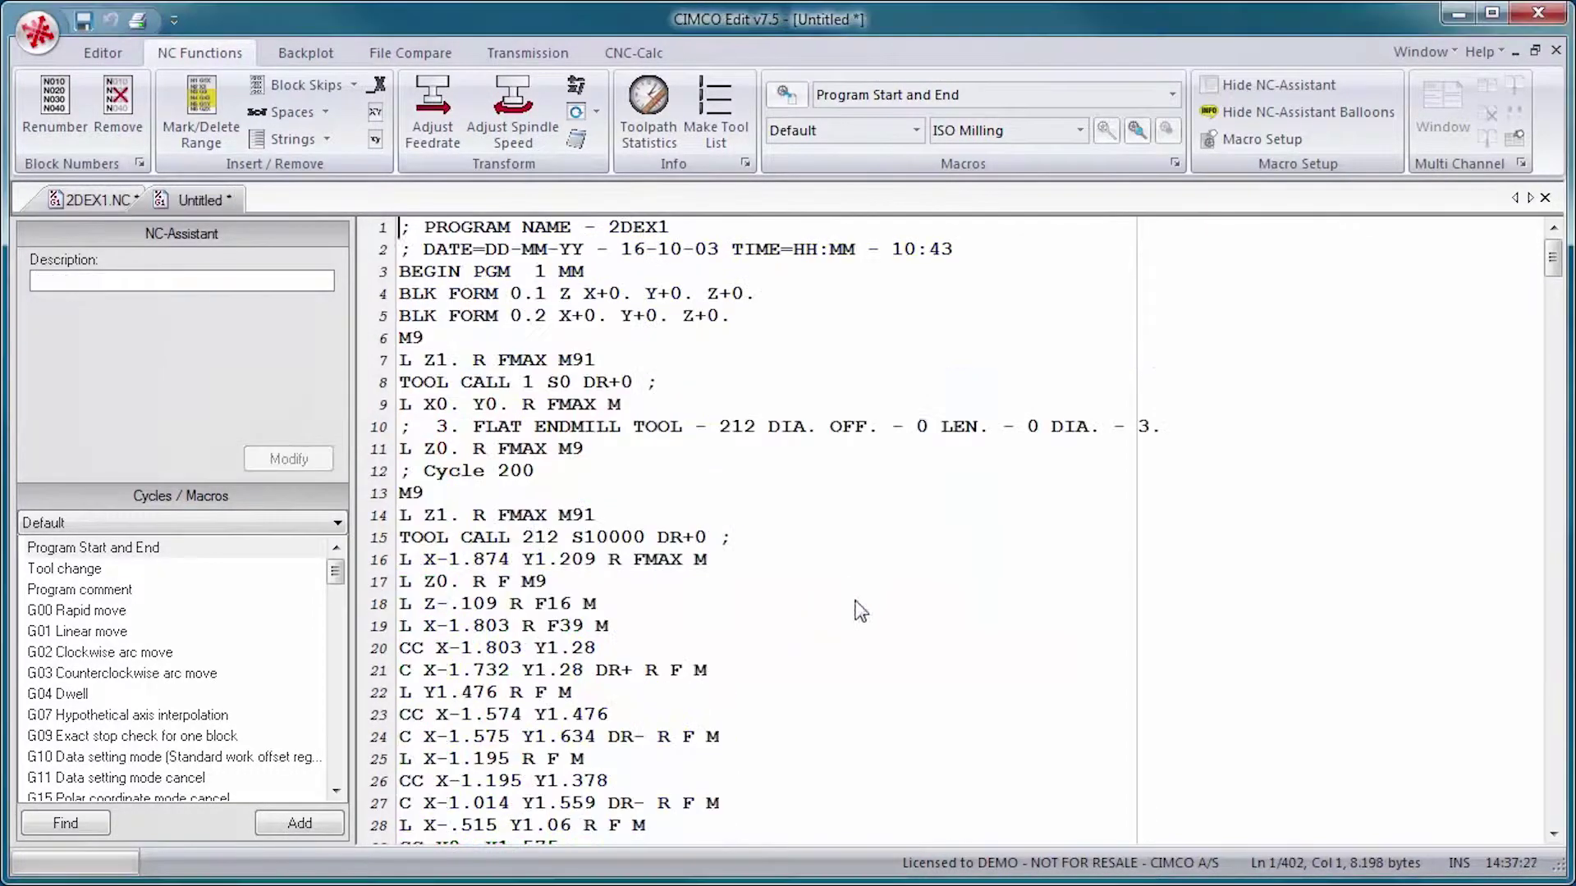
pyautogui.click(1036, 189)
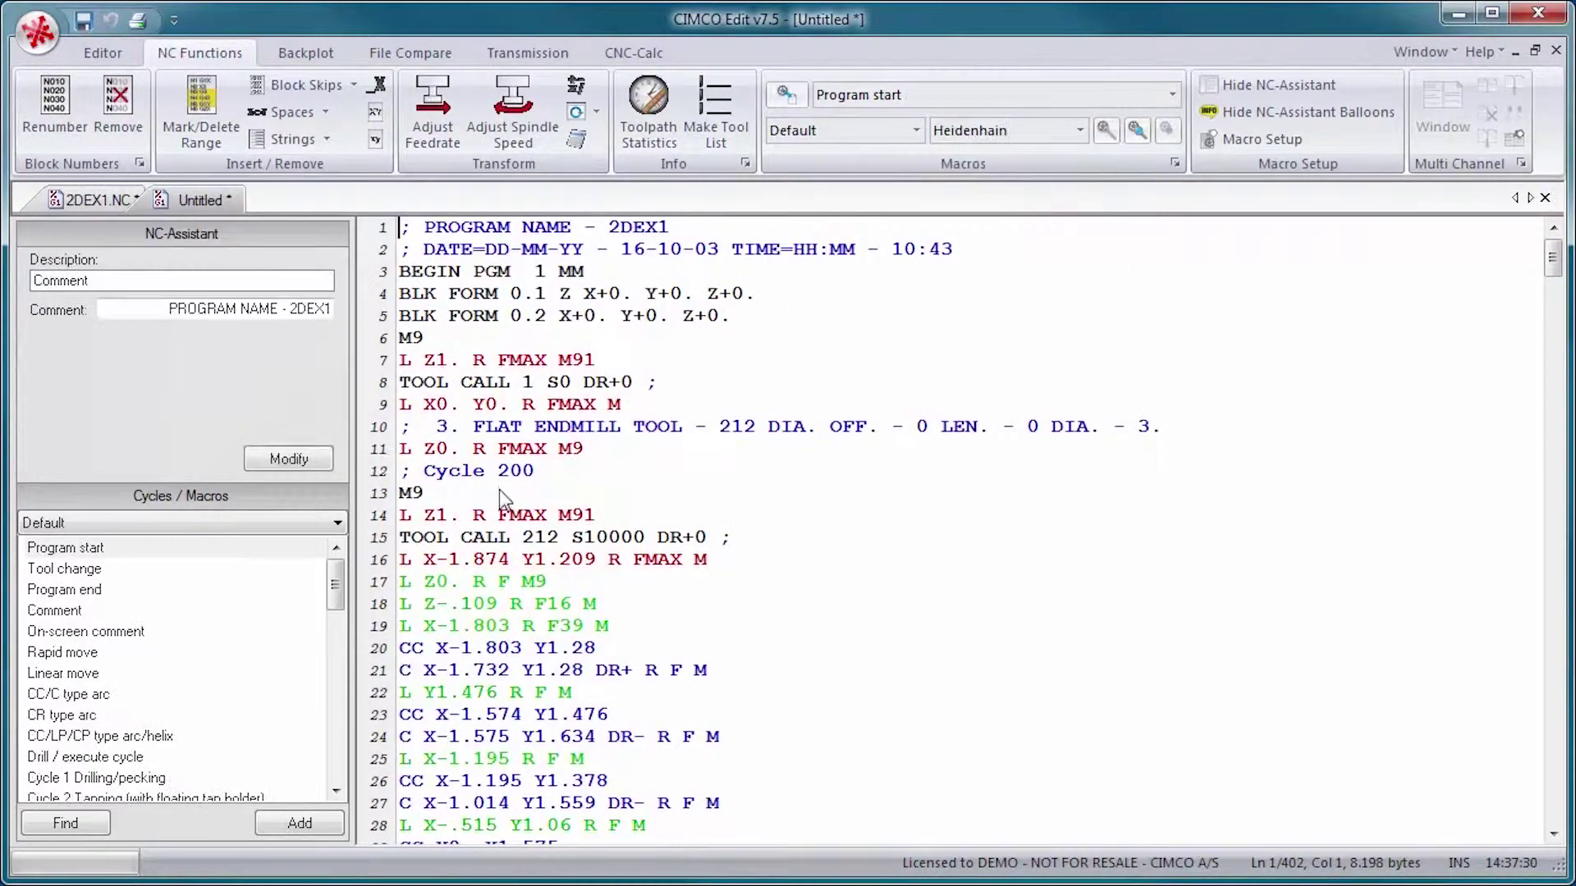
pyautogui.click(649, 111)
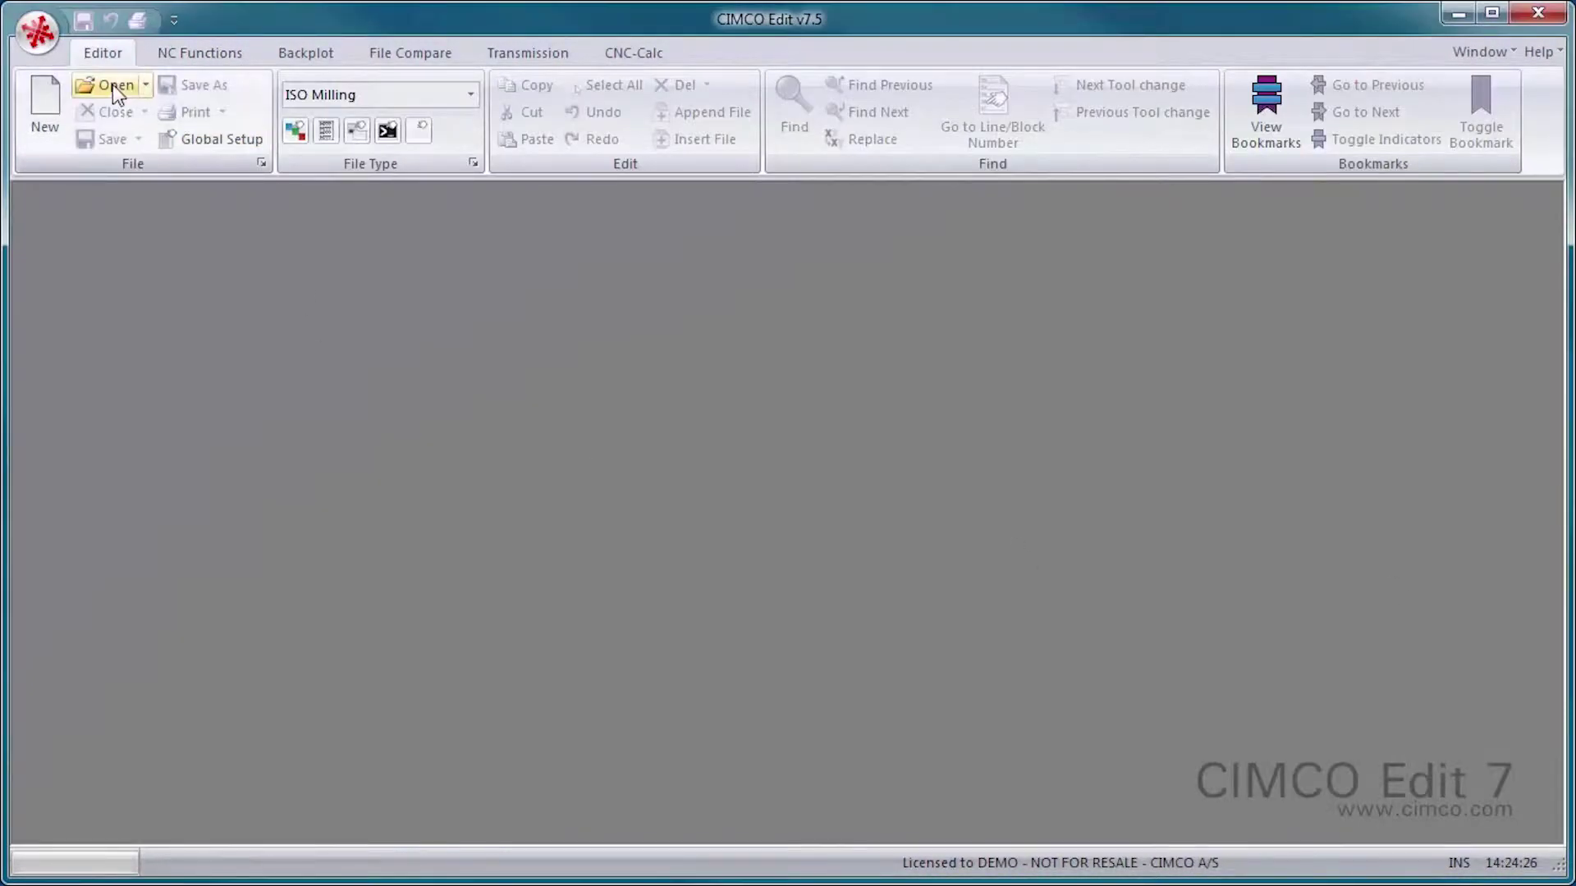
# Step: Open 2DEX1.NC, replace its block numbers with N100 in steps of 10, and change line 19's X to -13.281
pyautogui.click(117, 95)
pyautogui.doubleClick(600, 382)
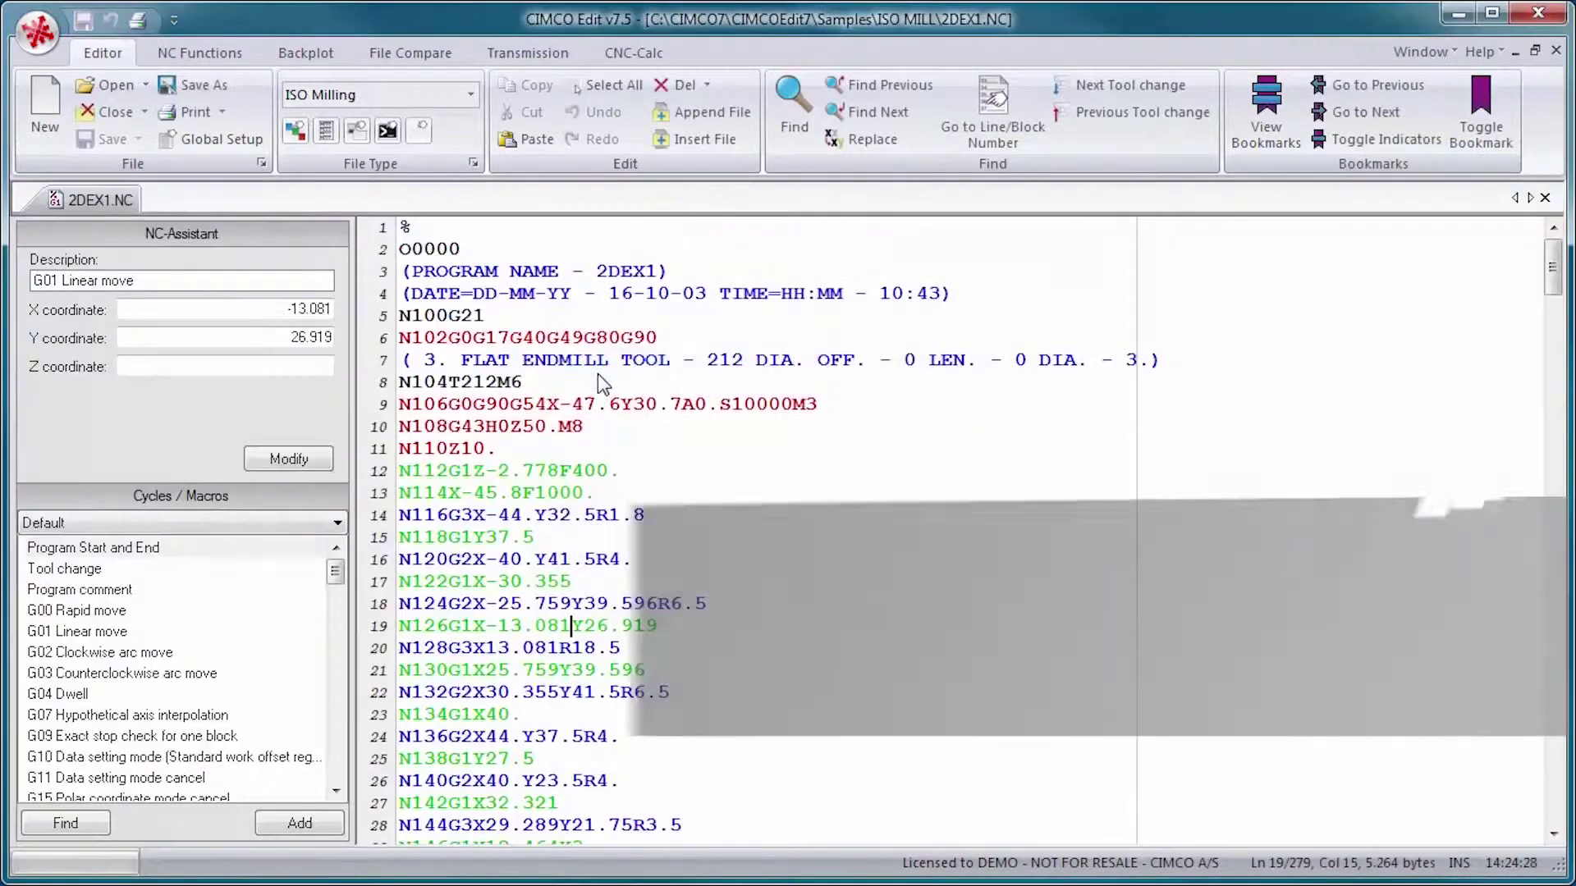
pyautogui.click(200, 52)
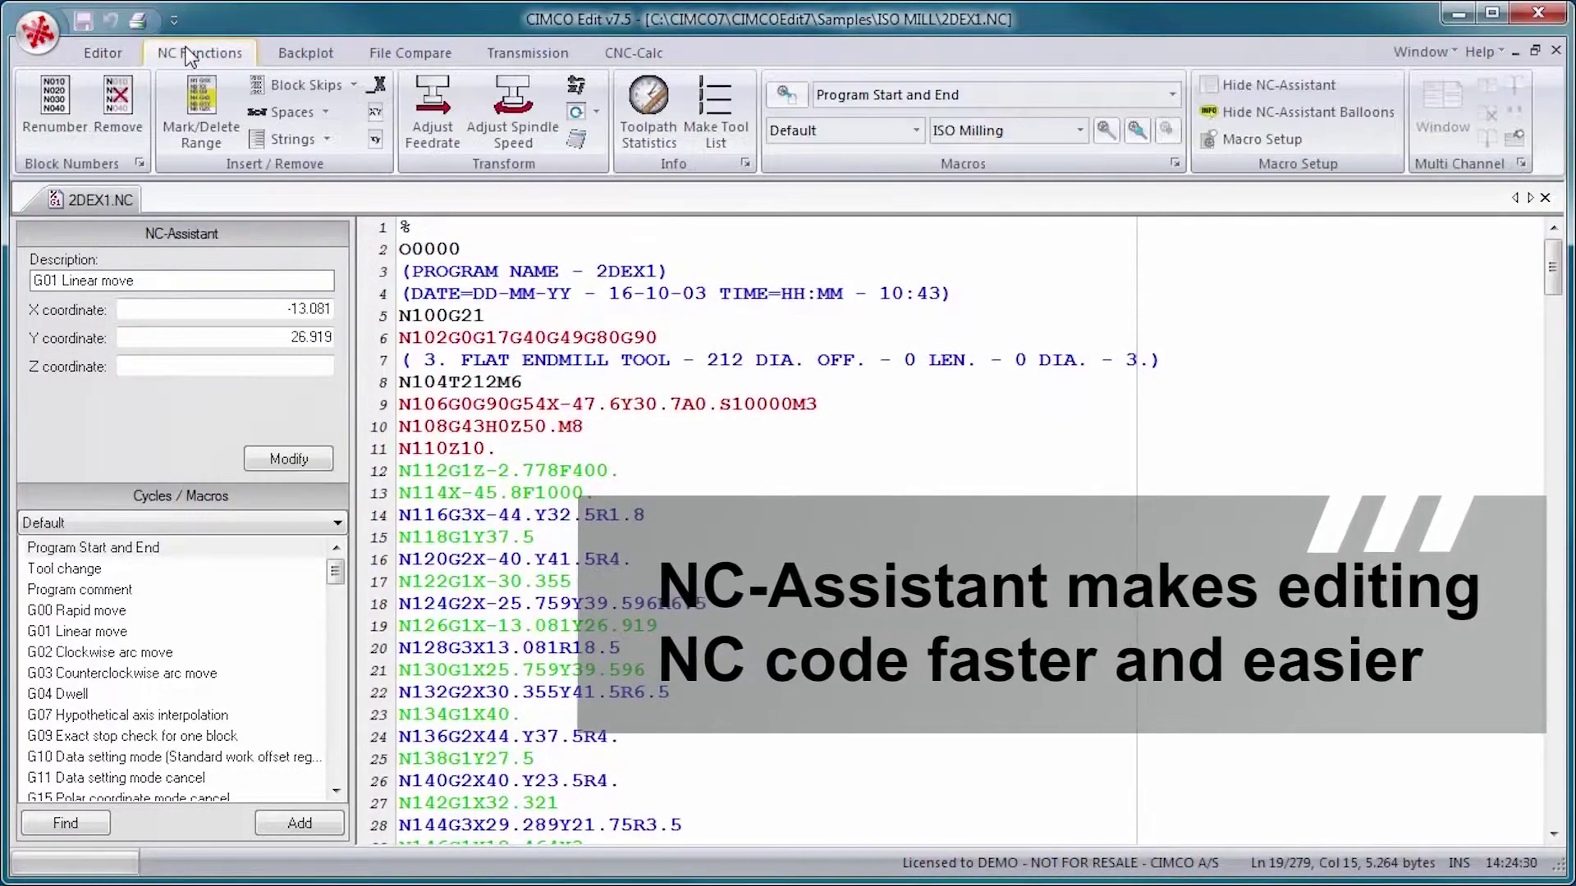
pyautogui.click(120, 118)
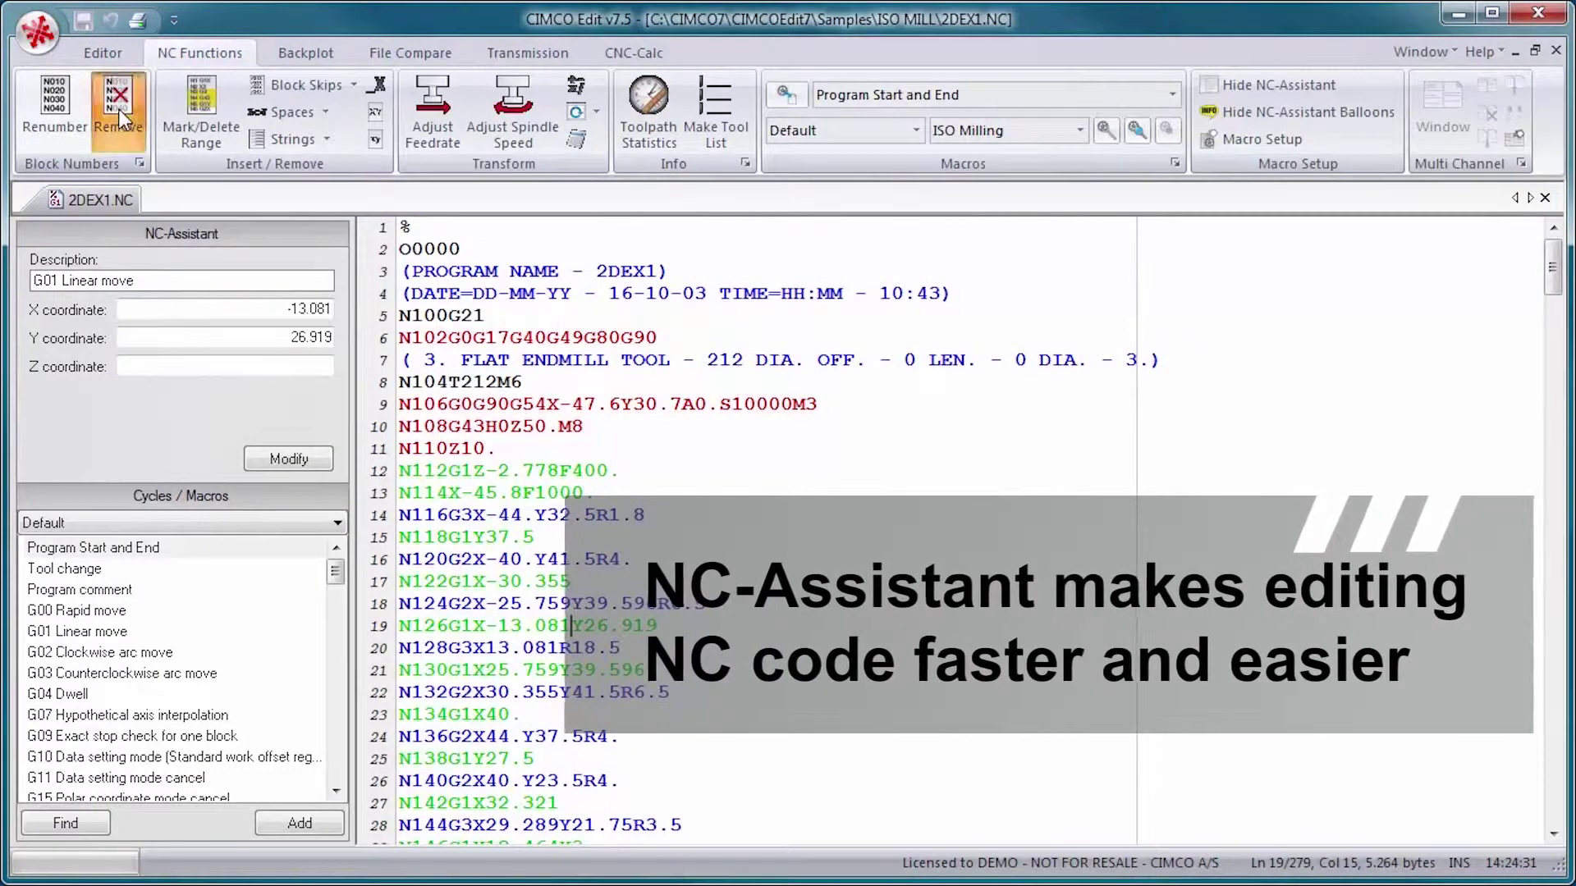
pyautogui.click(54, 105)
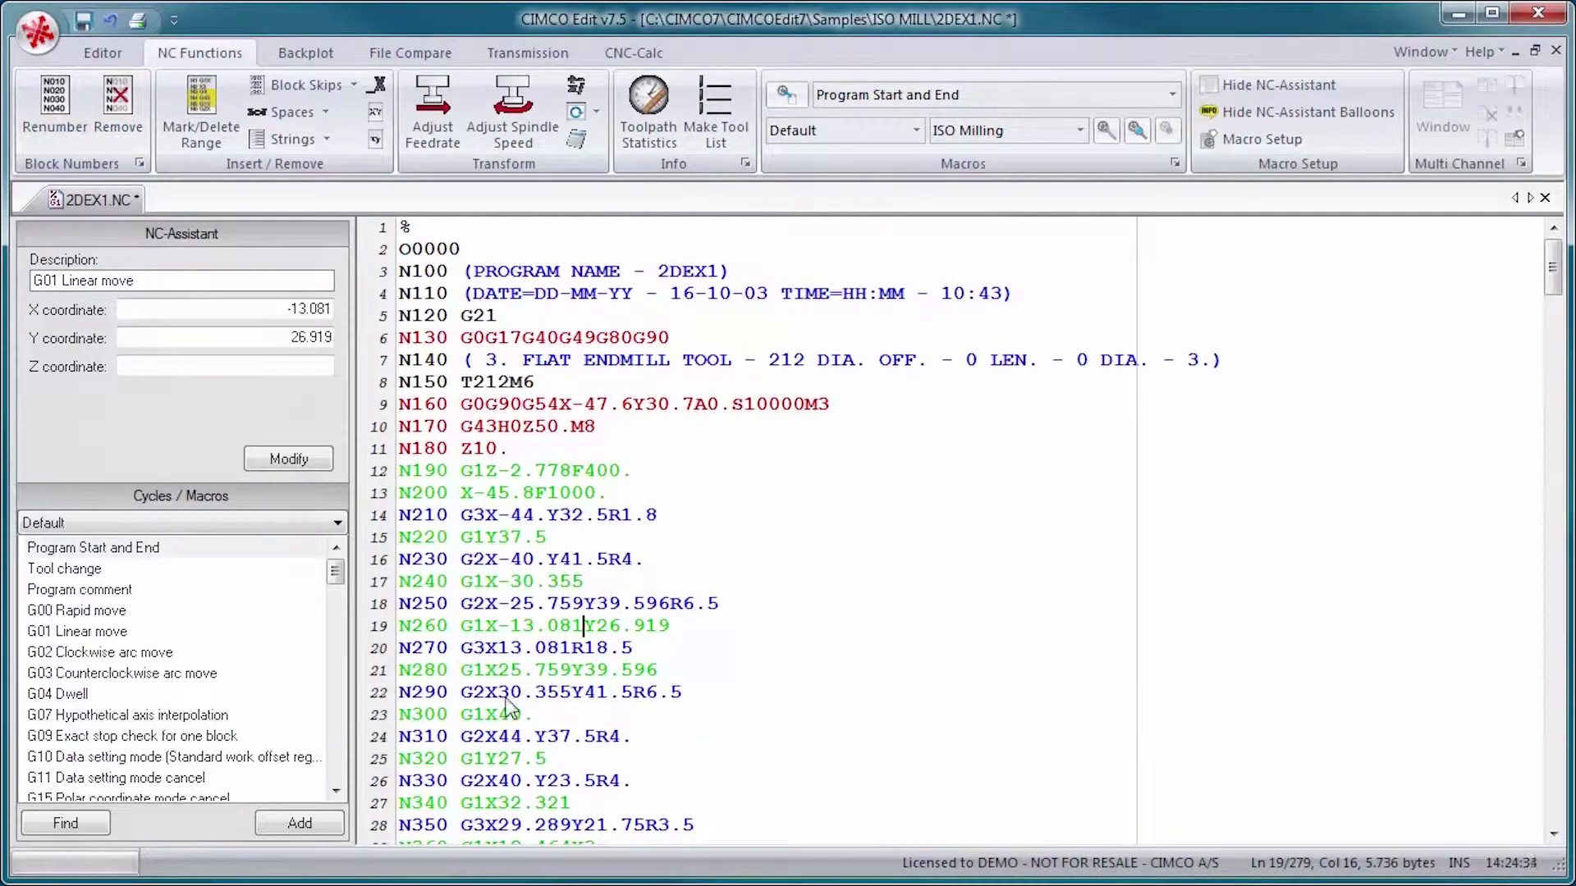
pyautogui.click(489, 628)
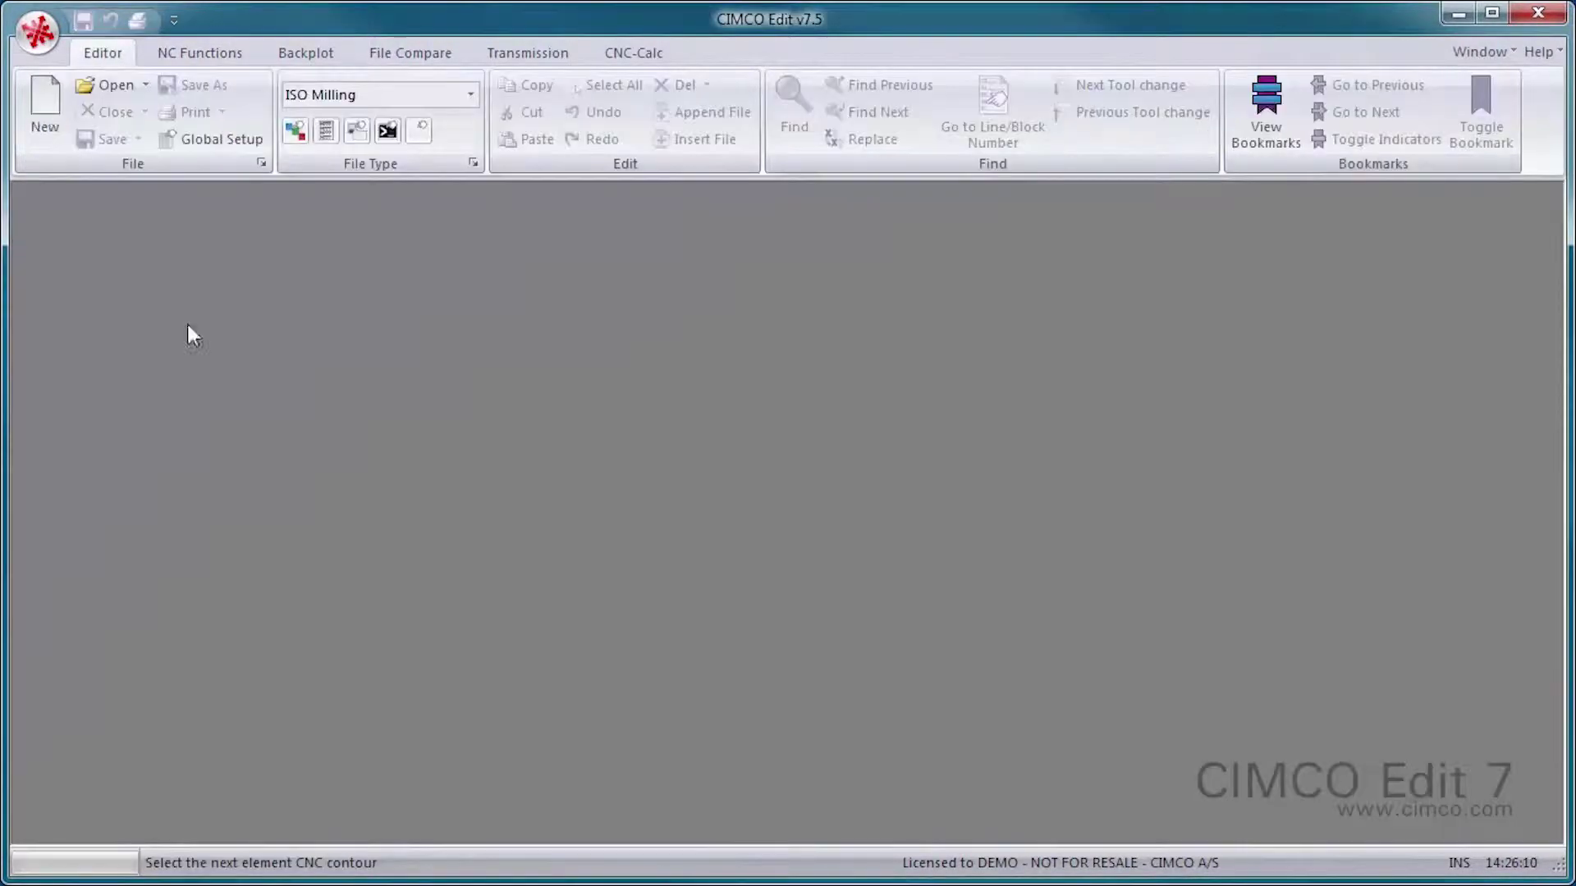
# Step: Start a new program with start/end code: O1000, TEST, flat mill T10, S2000
pyautogui.click(50, 120)
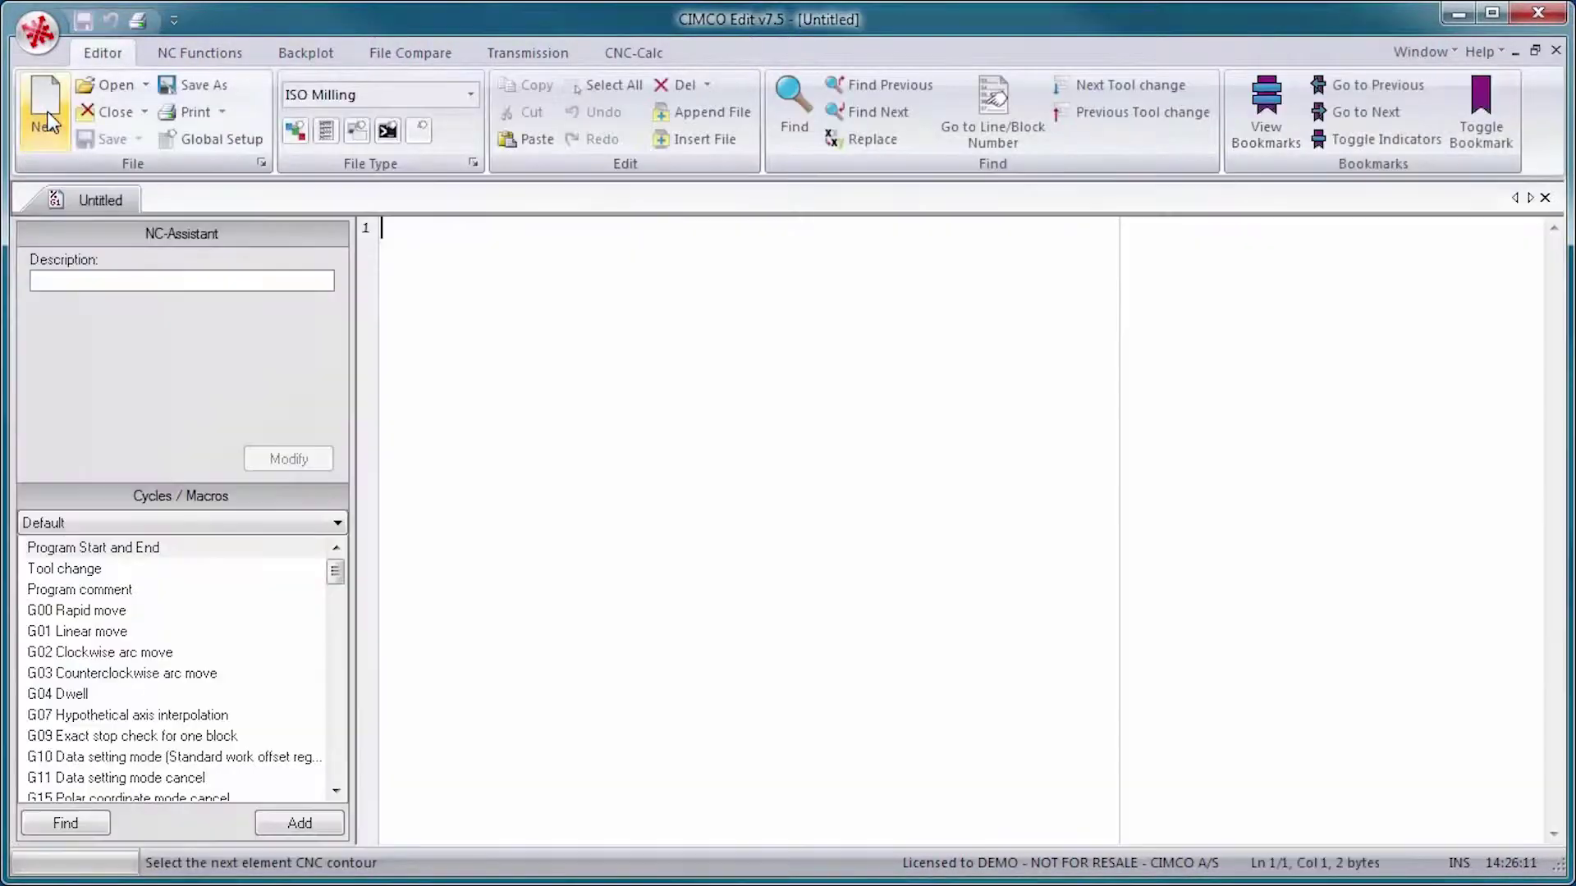
pyautogui.click(223, 62)
pyautogui.doubleClick(120, 552)
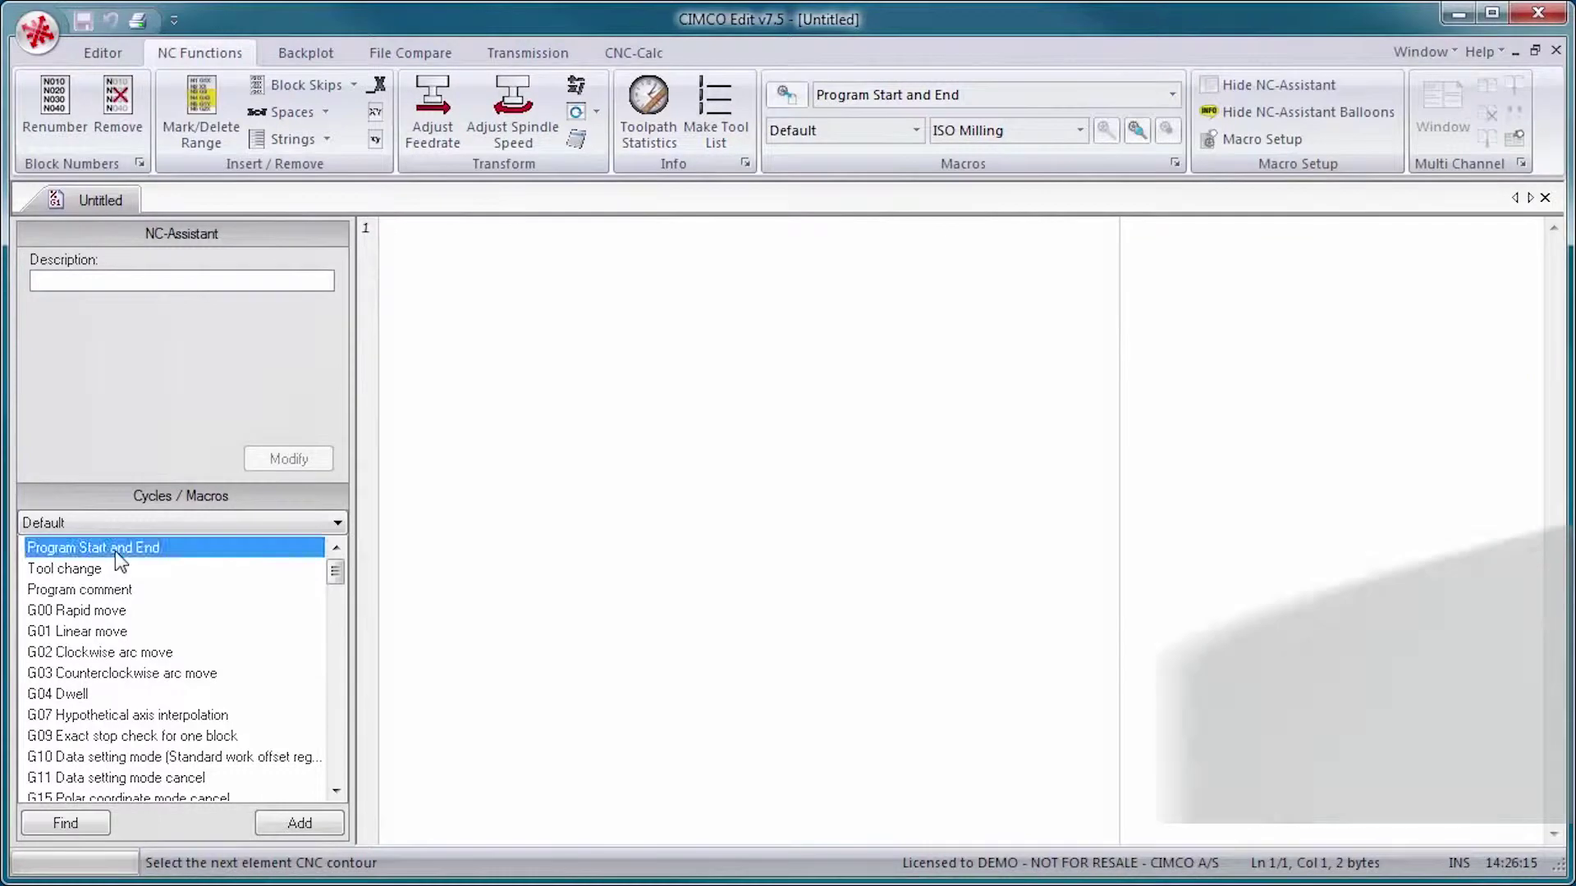
pyautogui.write('1000')
pyautogui.press('Tab')
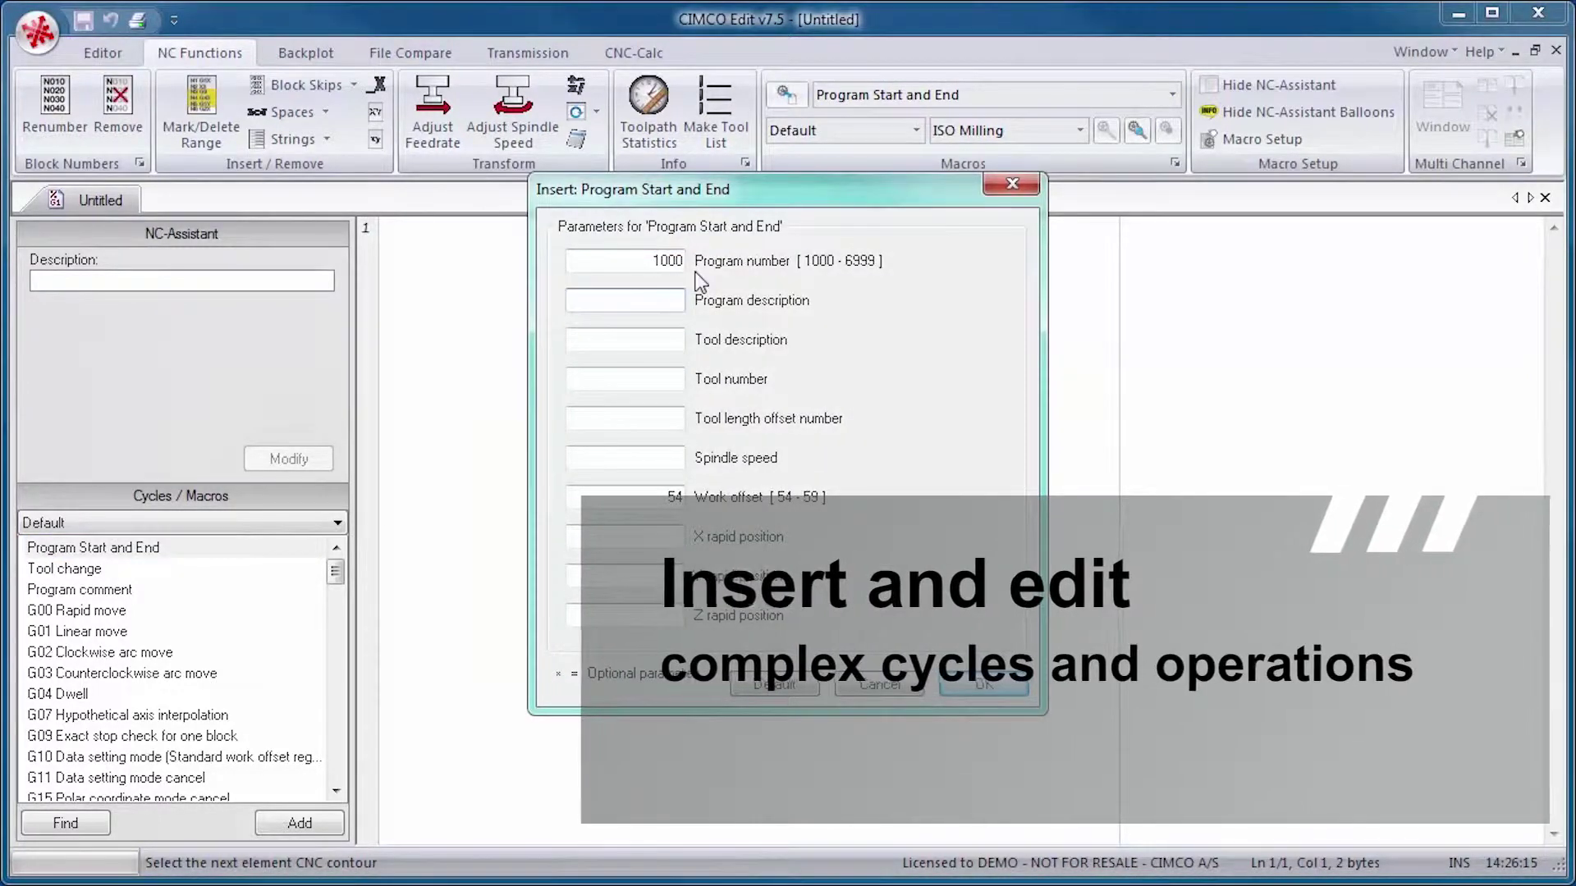
pyautogui.write('Test')
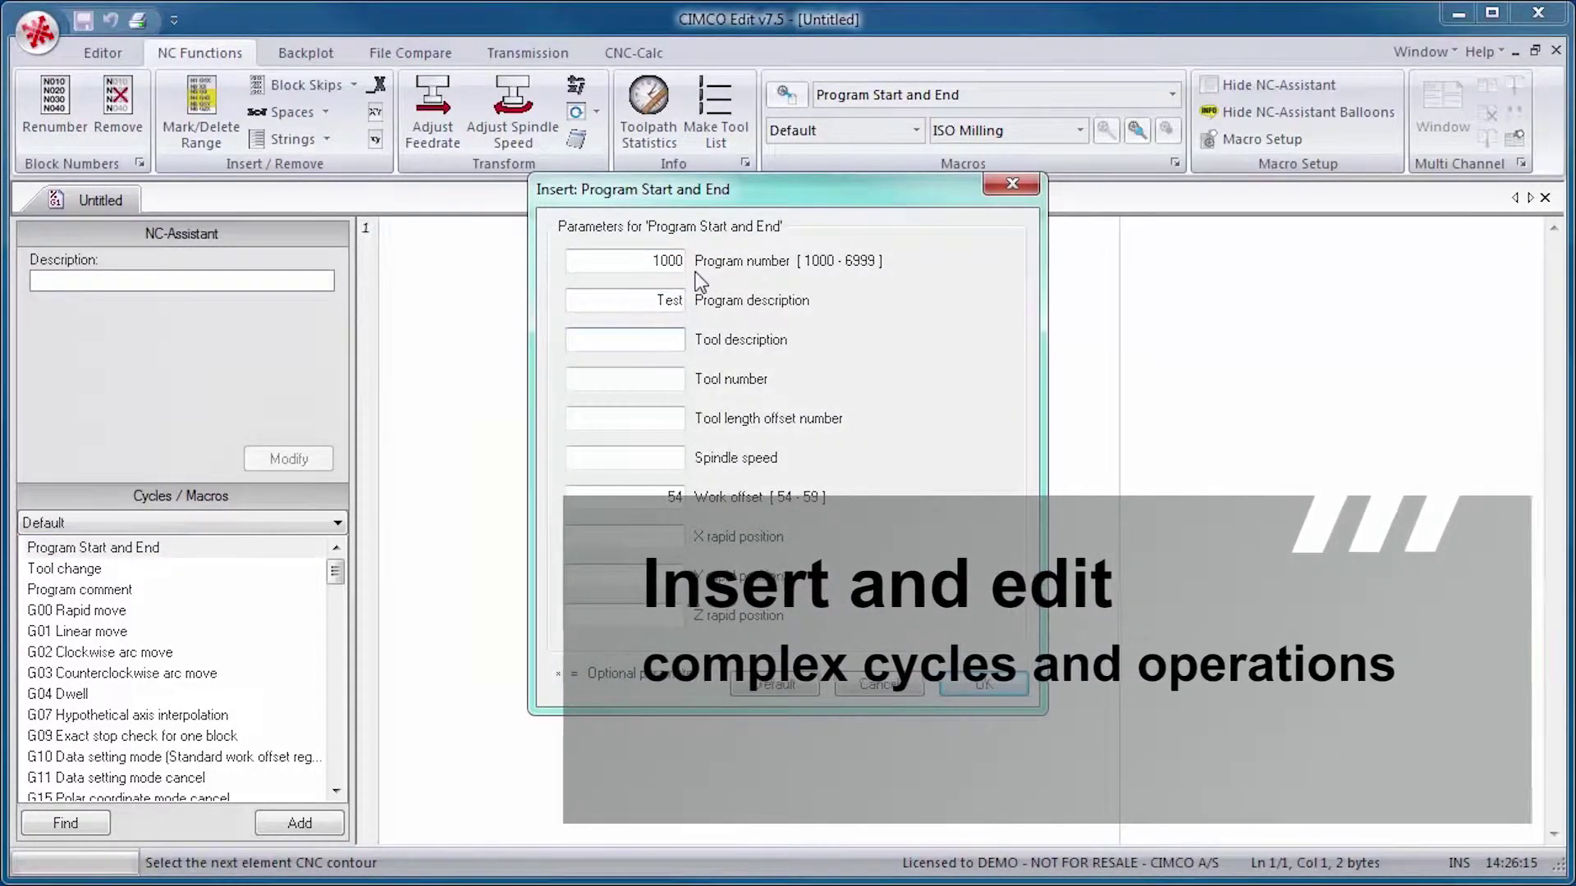
pyautogui.press('Tab')
pyautogui.write('Flat Mill')
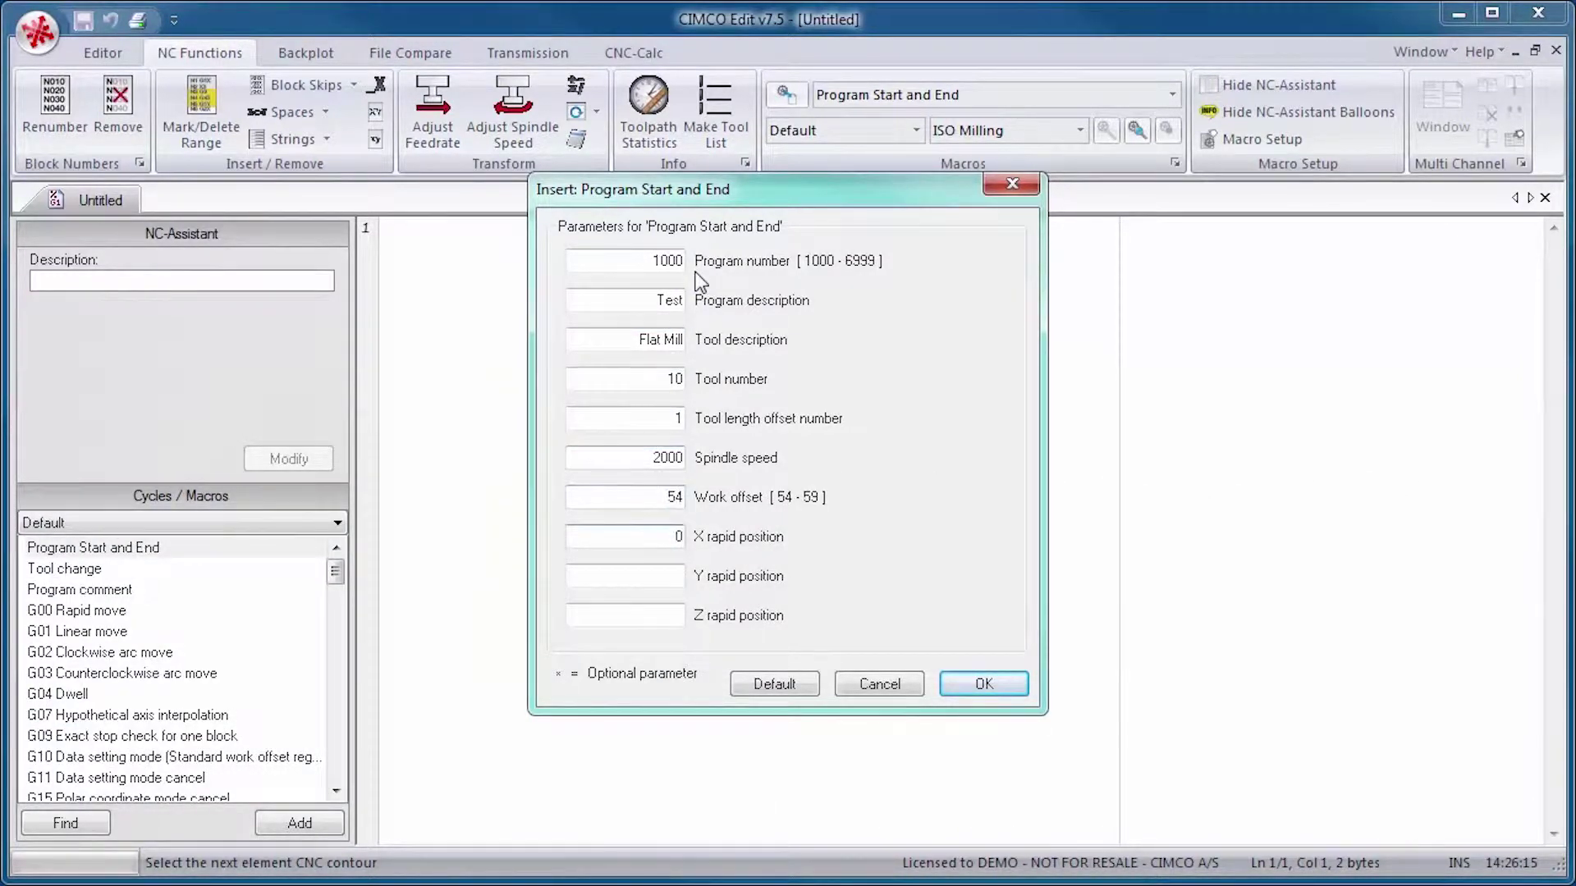
pyautogui.click(983, 687)
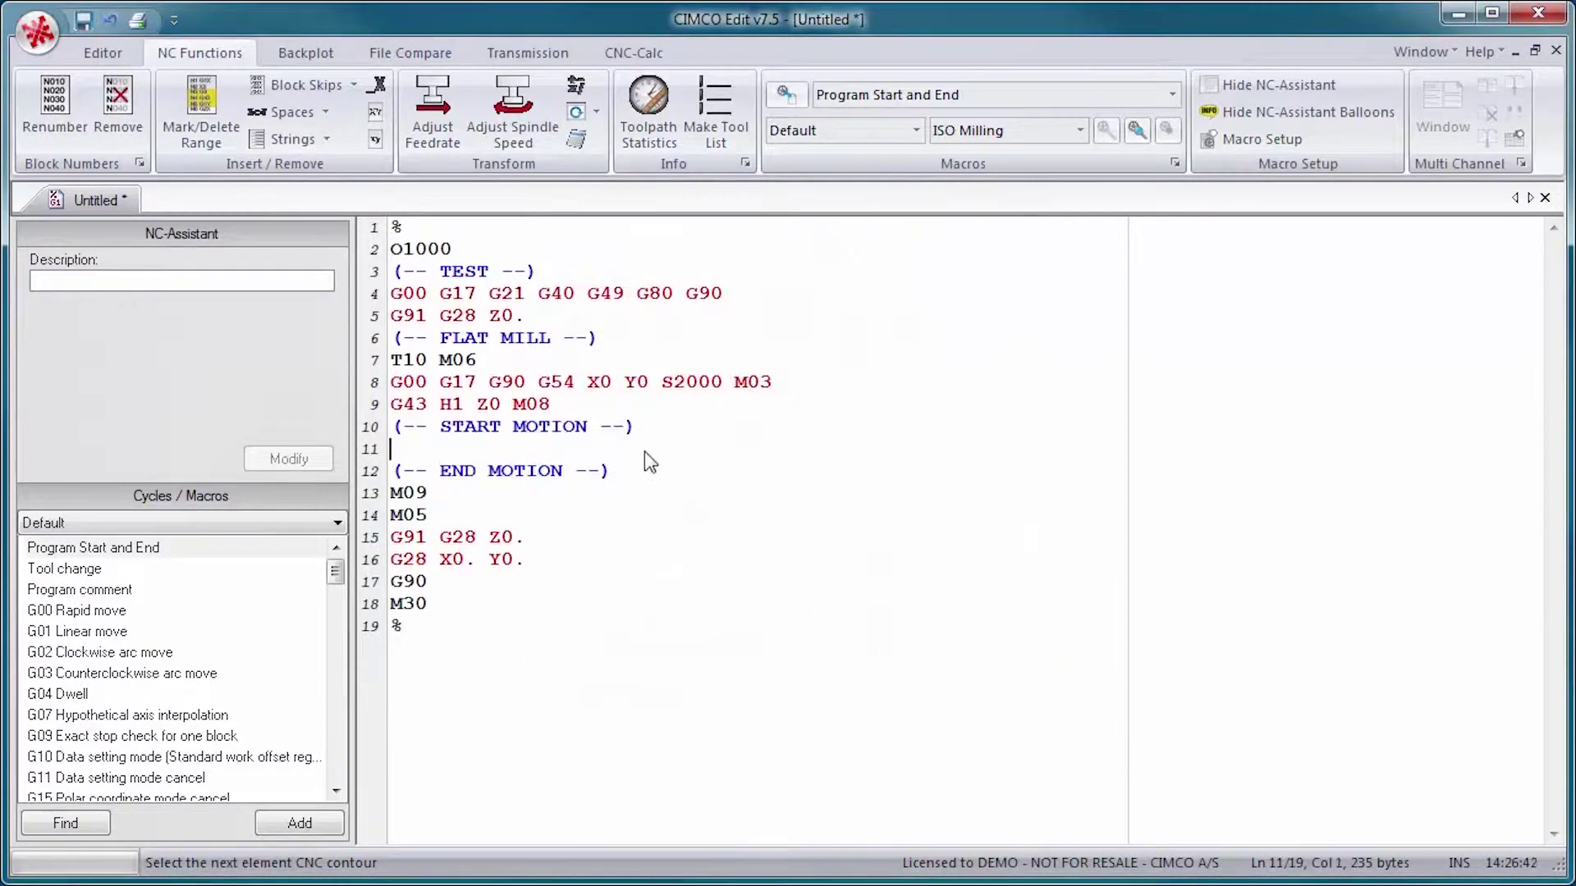
# Step: Paste the copied toolpath onto blank lines inside the program
pyautogui.press('Return')
pyautogui.press('Return')
pyautogui.rightClick(478, 469)
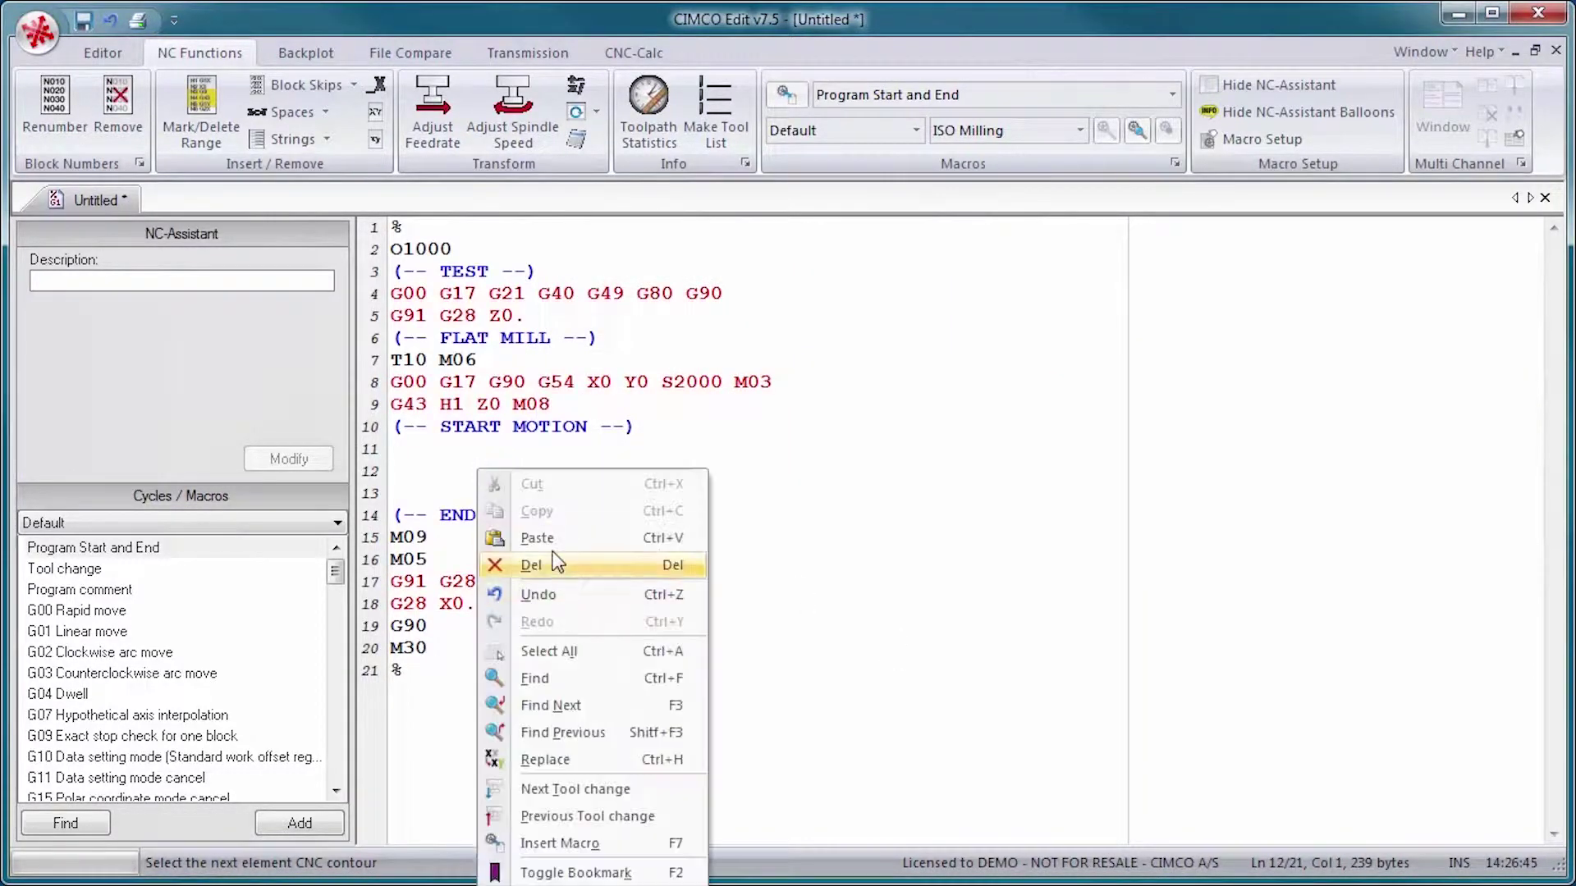
pyautogui.click(555, 541)
pyautogui.moveTo(1553, 649)
pyautogui.mouseDown()
pyautogui.moveTo(1524, 766)
pyautogui.moveTo(1555, 419)
pyautogui.mouseUp()
pyautogui.scroll(-1, 722, 731)
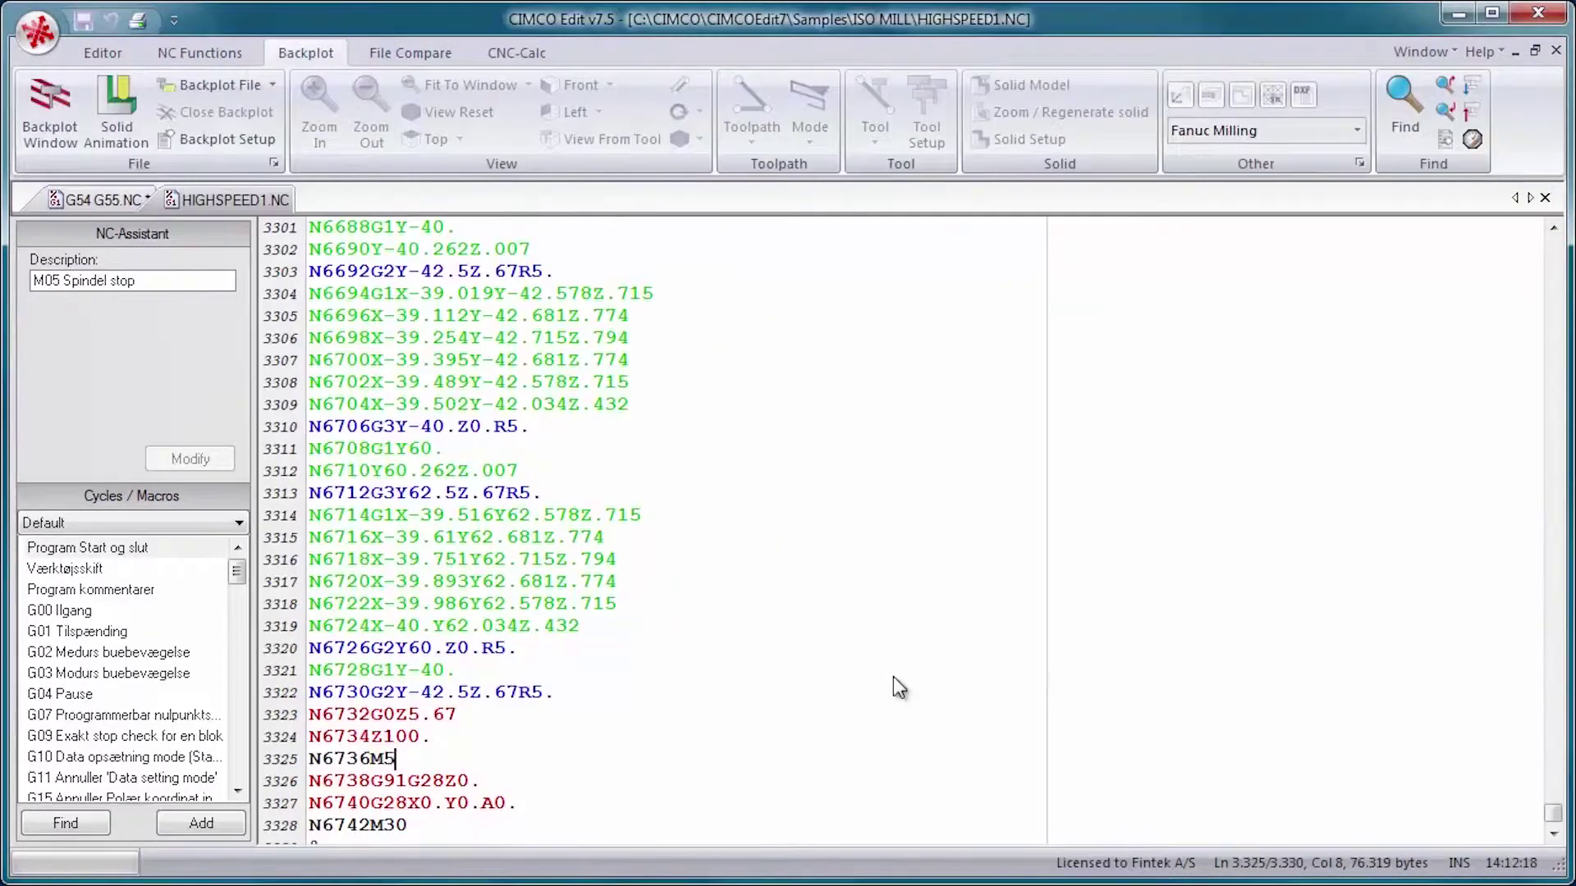
# Step: Play the solid backplot of HIGHSPEED1.NC through the full milling simulation
pyautogui.click(117, 134)
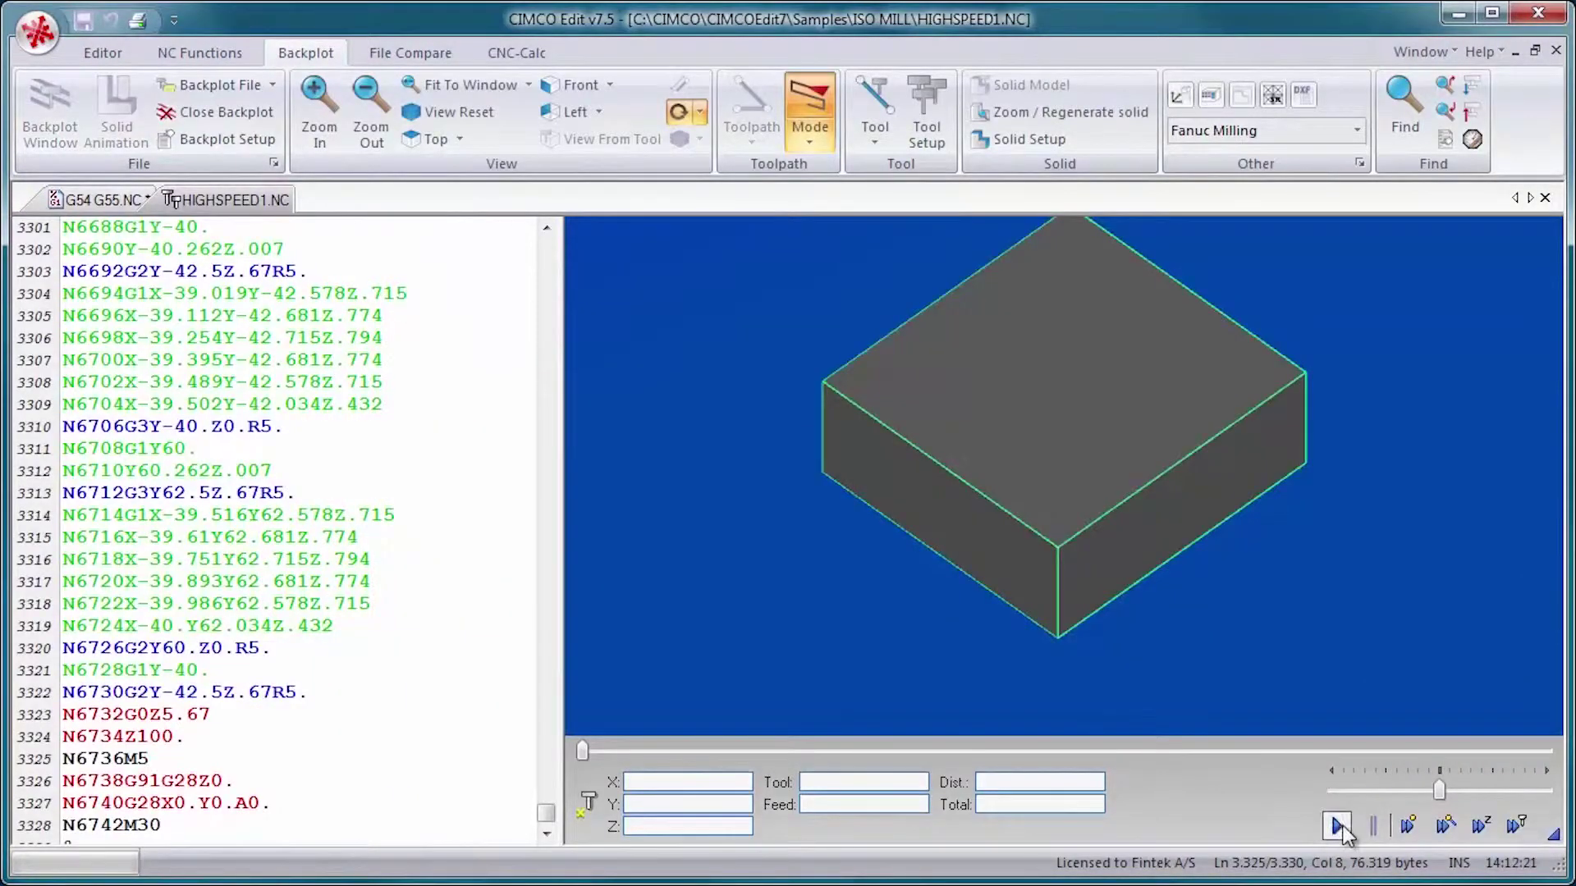
pyautogui.click(1338, 827)
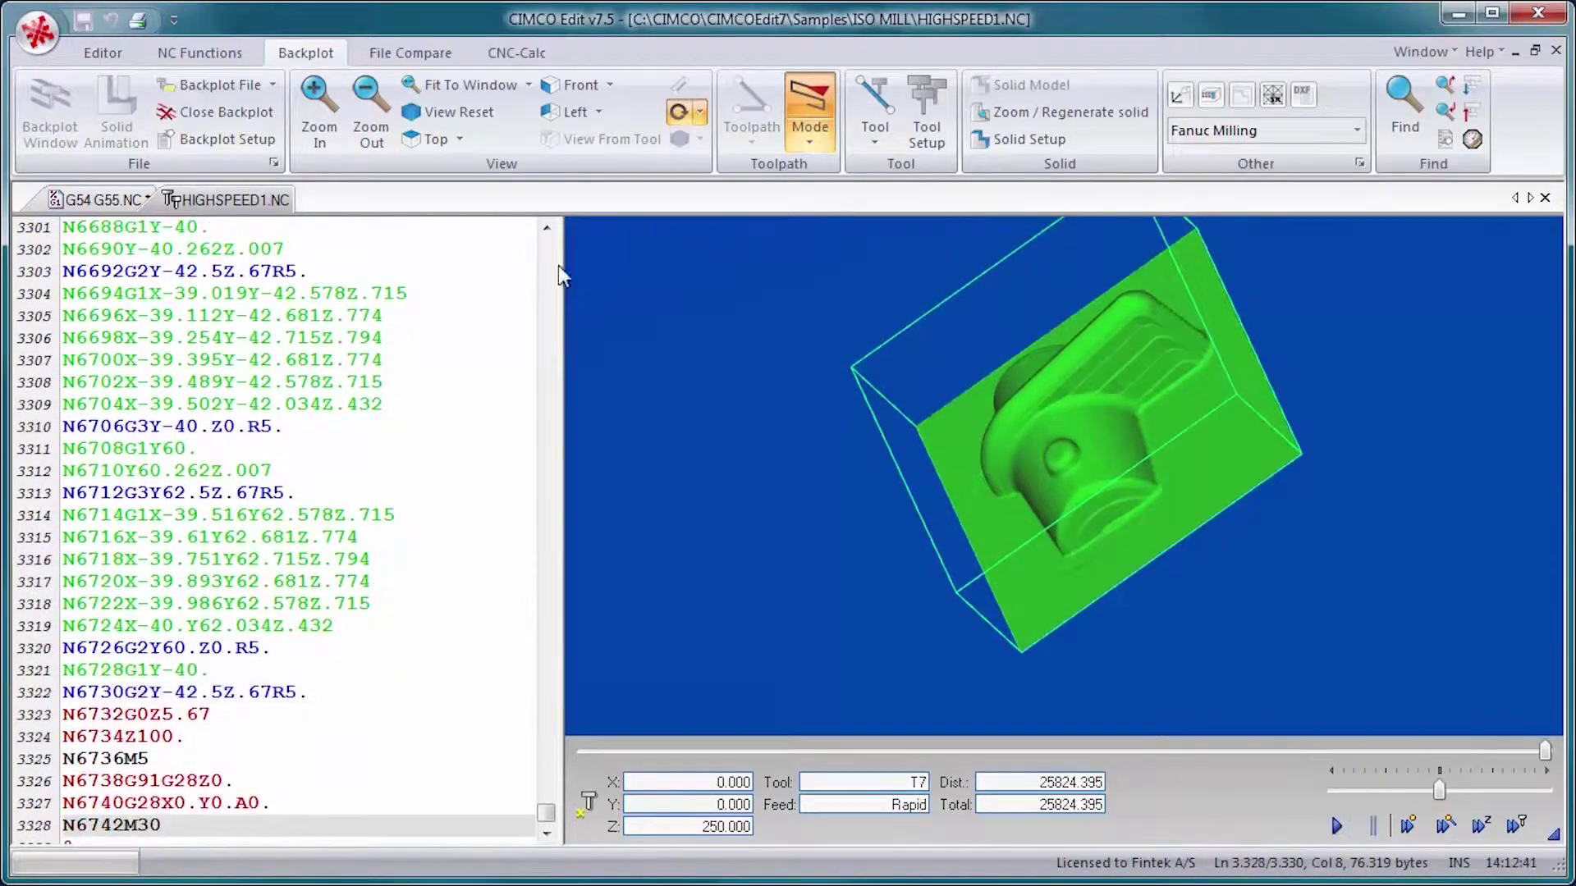
pyautogui.click(216, 112)
# Step: Set the machine type for G54 G55.NC to Fanuc Turning (G-Code A)
pyautogui.click(99, 201)
pyautogui.click(1355, 130)
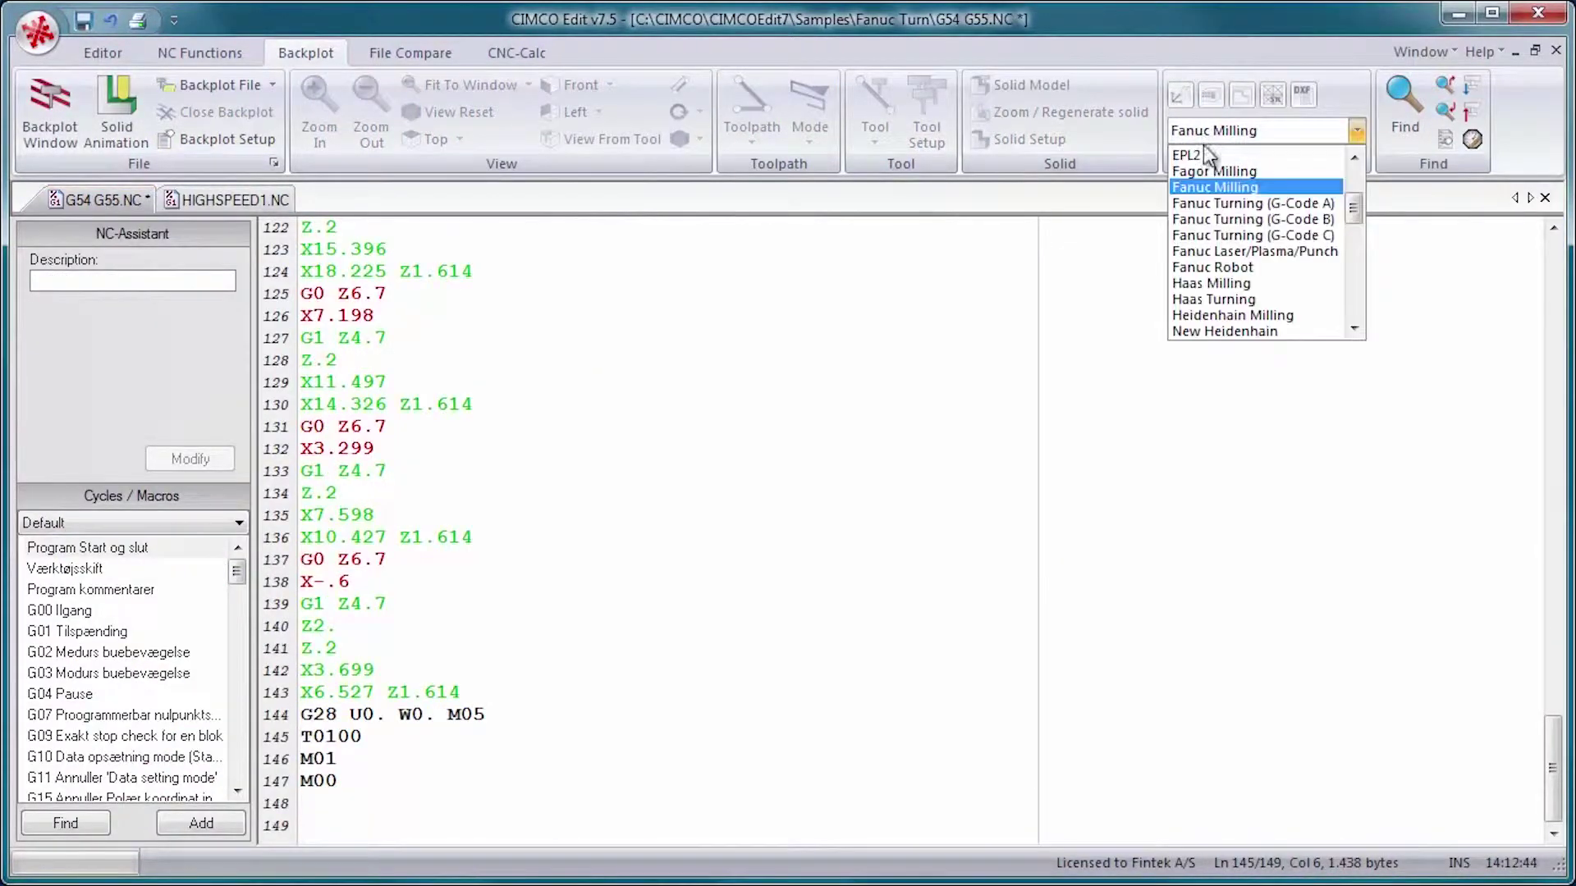
pyautogui.click(1202, 200)
# Step: Run the solid turning backplot at maximum speed, accepting stock and tool setup, and rotate the view
pyautogui.click(49, 111)
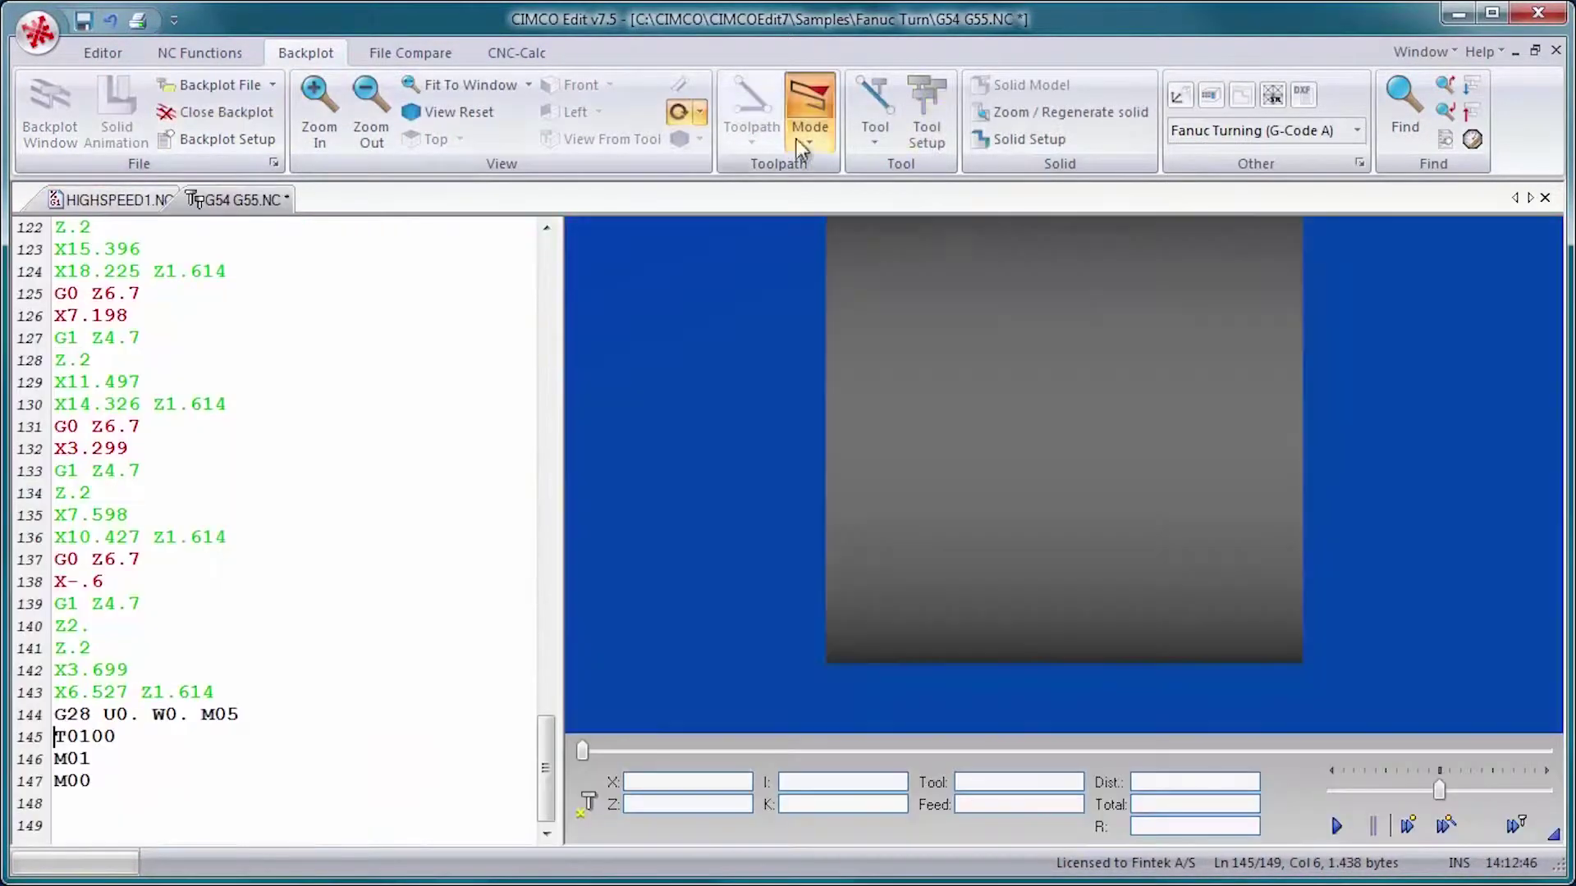
pyautogui.click(1029, 138)
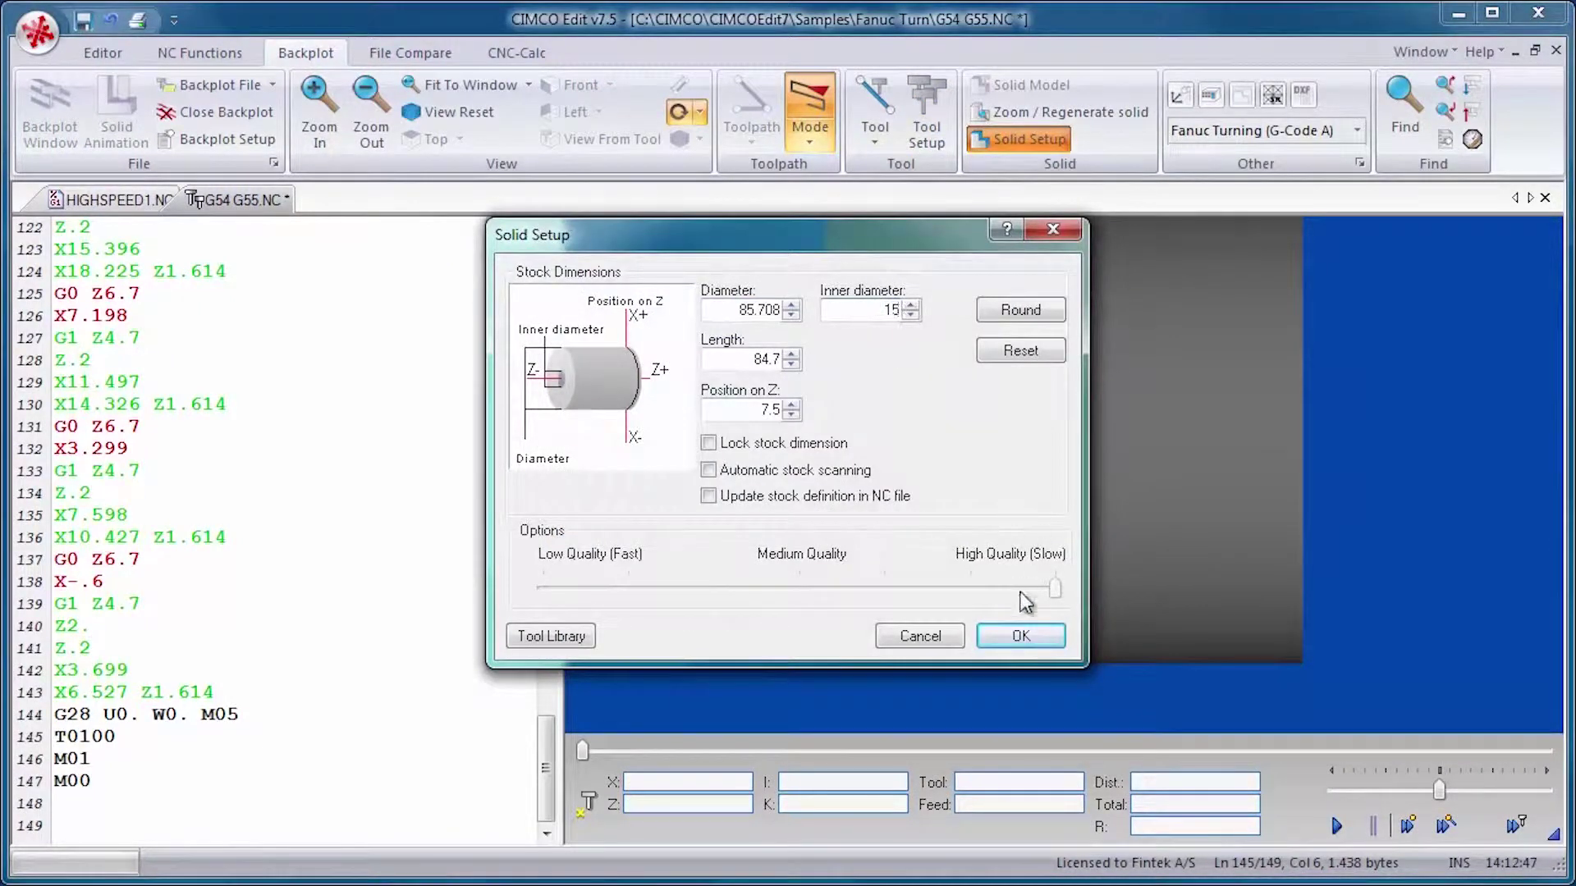
pyautogui.click(1021, 635)
pyautogui.click(1100, 701)
pyautogui.moveTo(1439, 791); pyautogui.dragTo(1535, 791)
pyautogui.moveTo(1428, 667); pyautogui.dragTo(1351, 674)
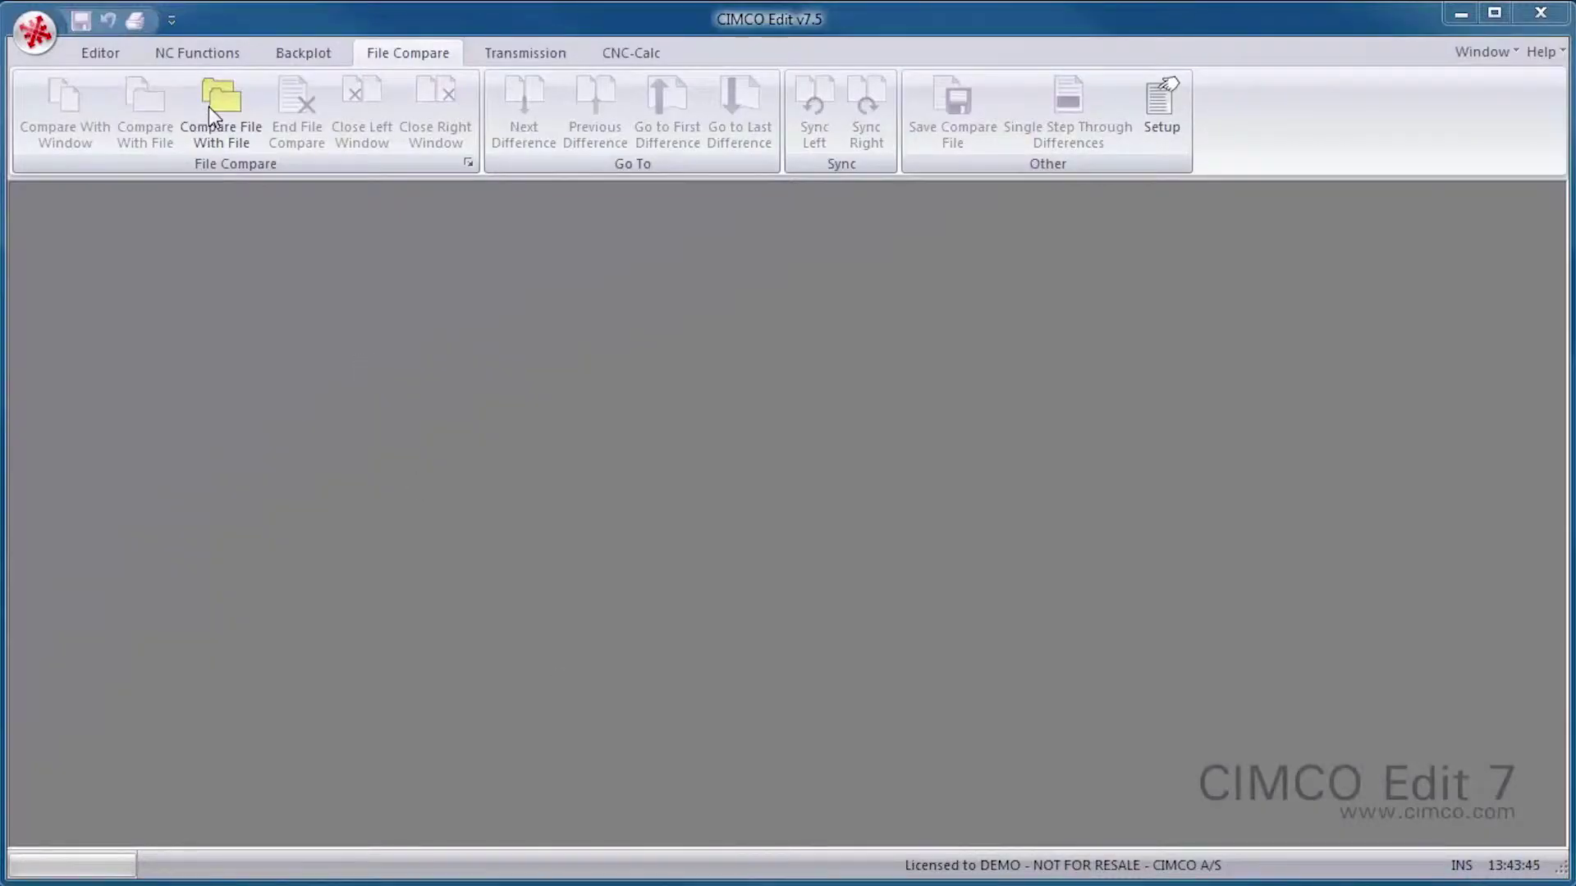
# Step: Load 00100.NC and Backup\00100_1.NC side by side for comparison
pyautogui.click(209, 105)
pyautogui.scroll(-3, 622, 462)
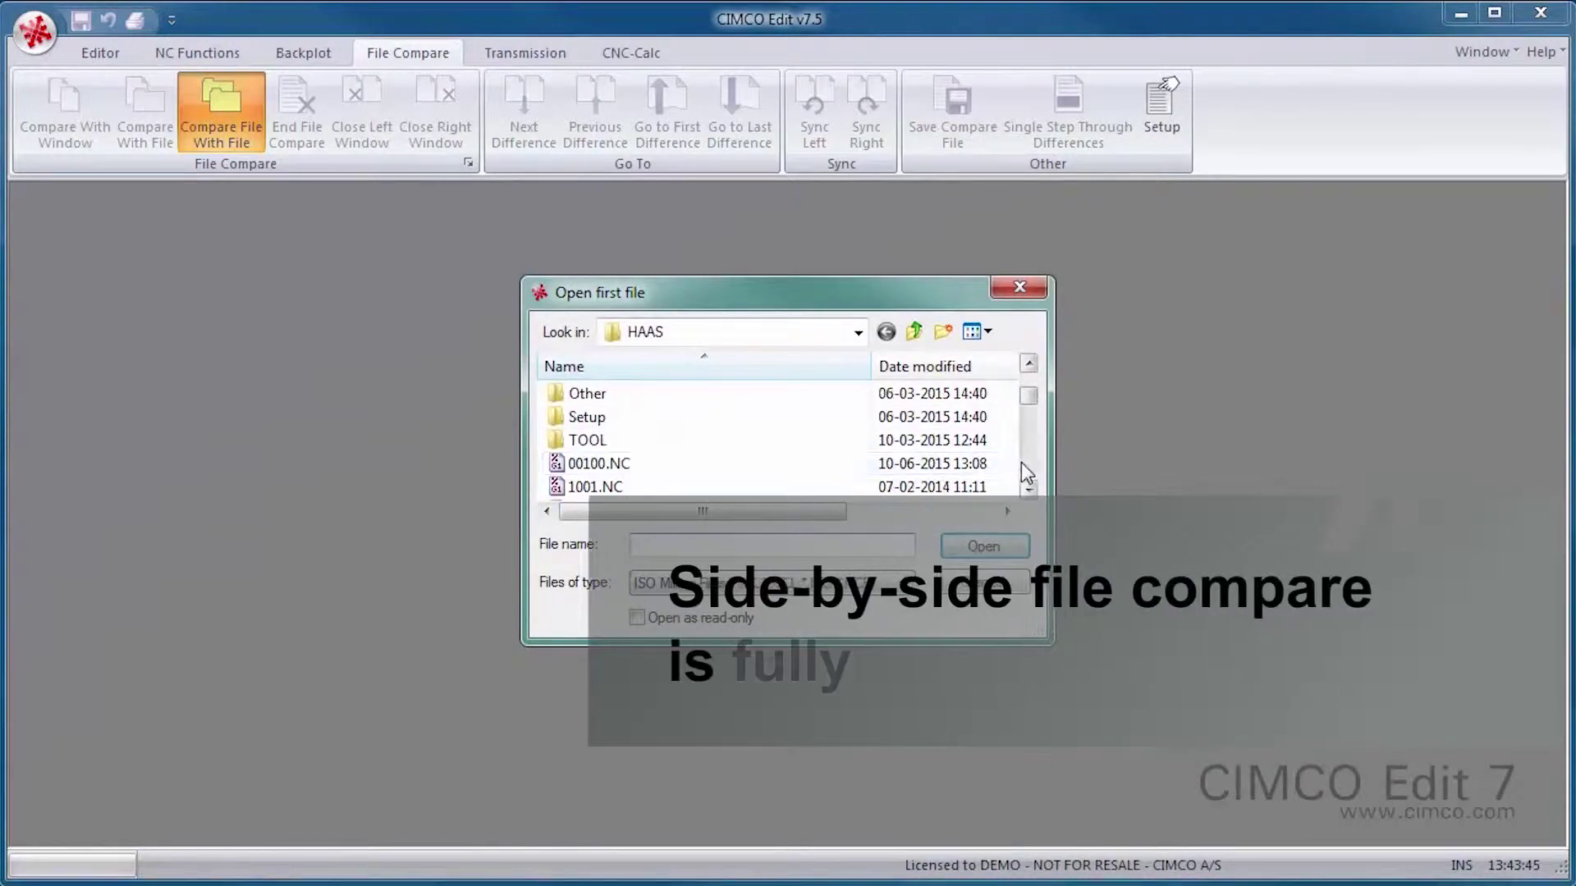
pyautogui.doubleClick(621, 462)
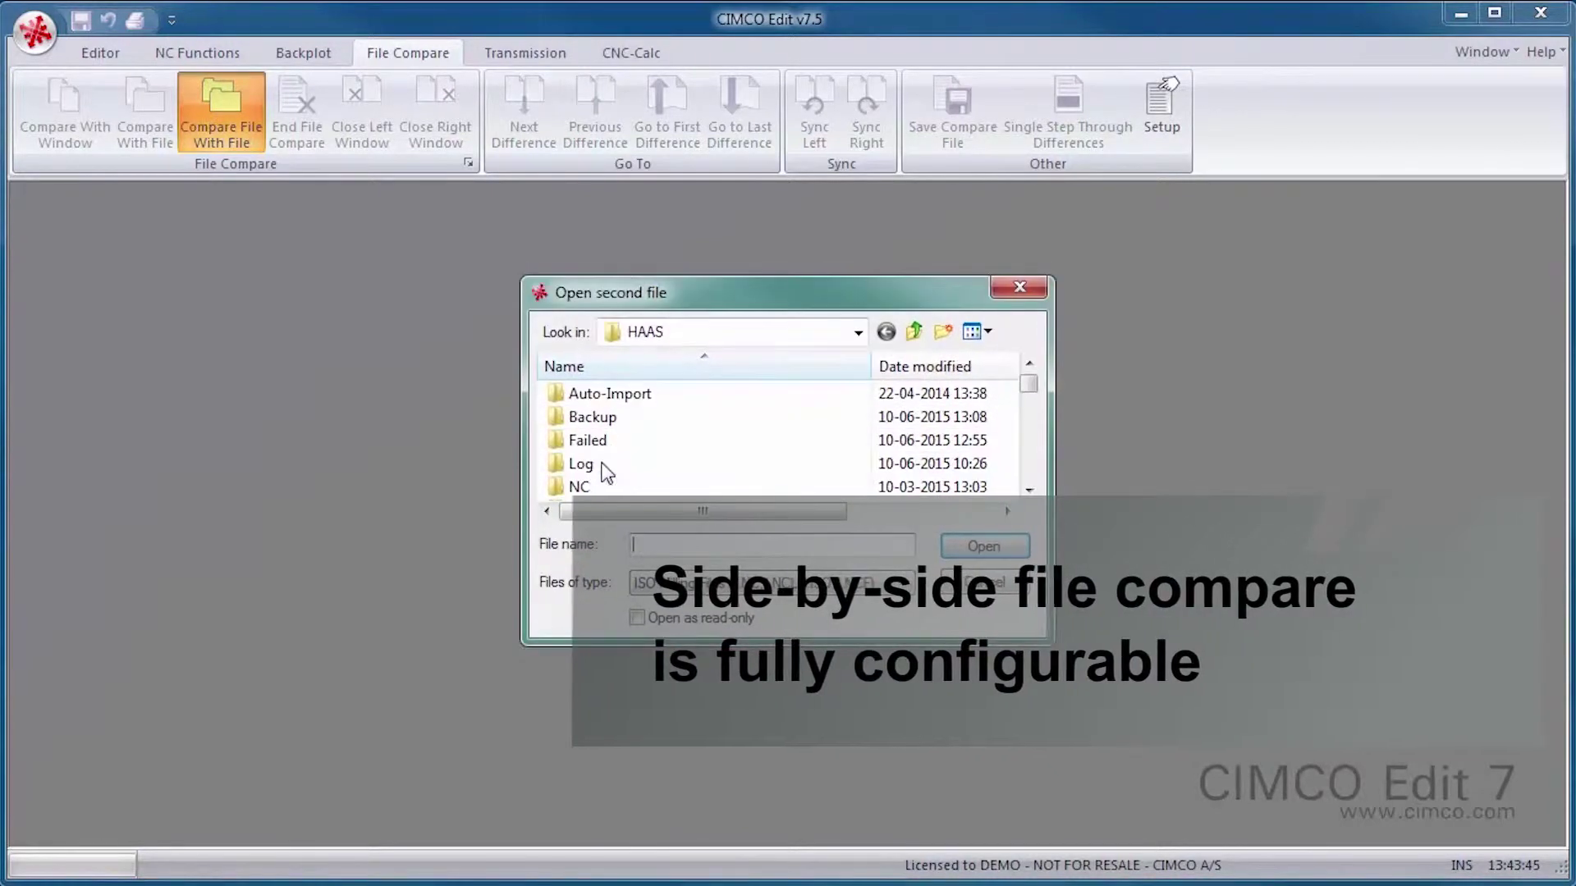
pyautogui.doubleClick(604, 421)
pyautogui.doubleClick(604, 393)
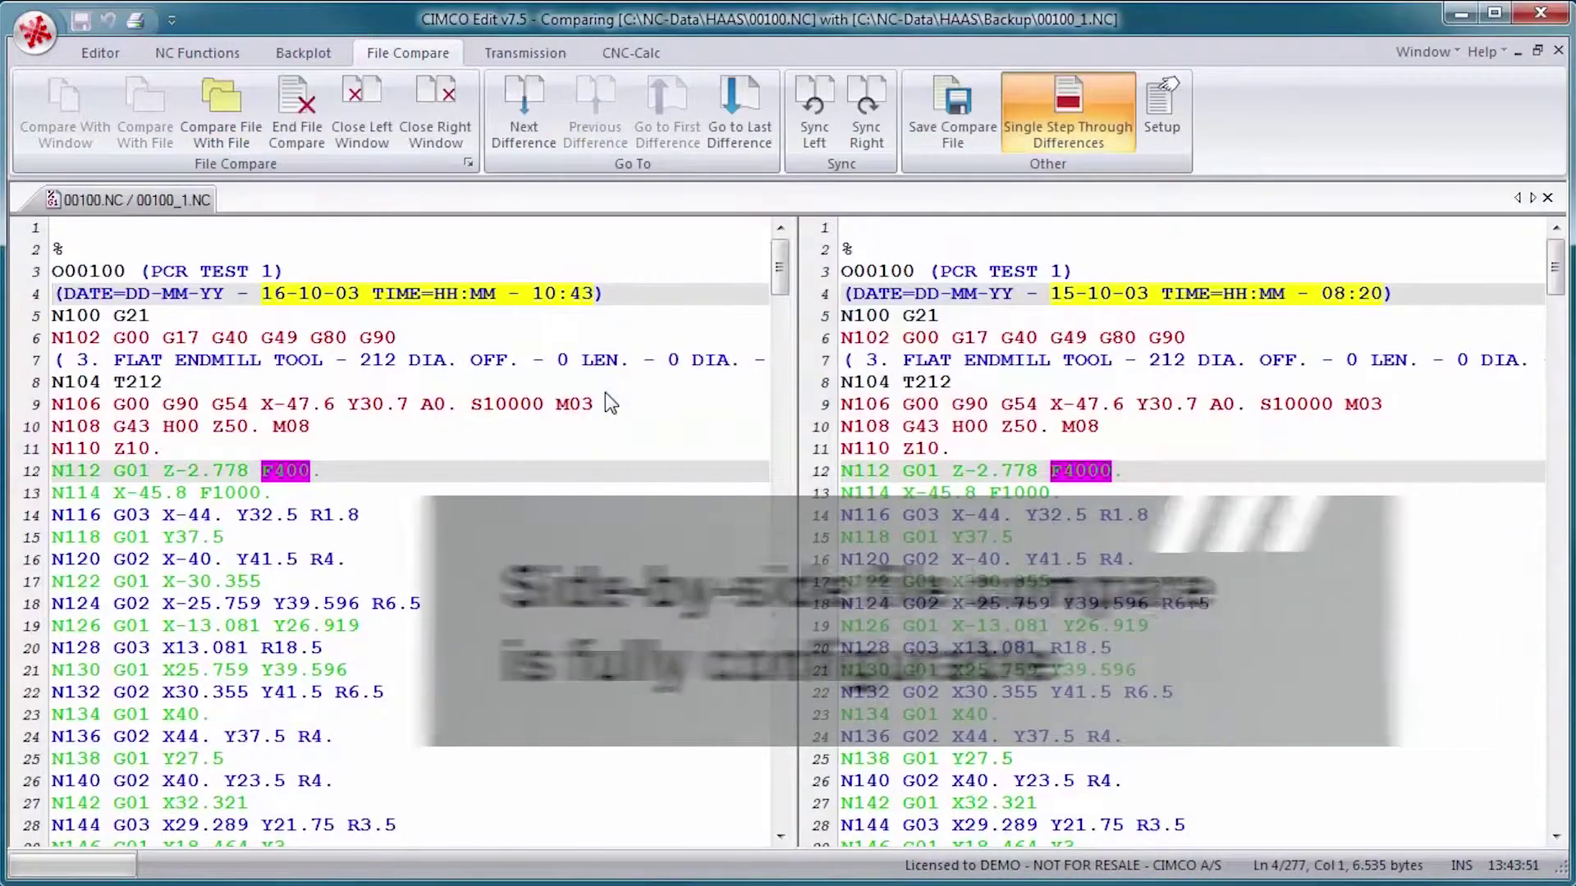
# Step: Step through the differences at lines 4, 42, 62 and 109
pyautogui.click(525, 104)
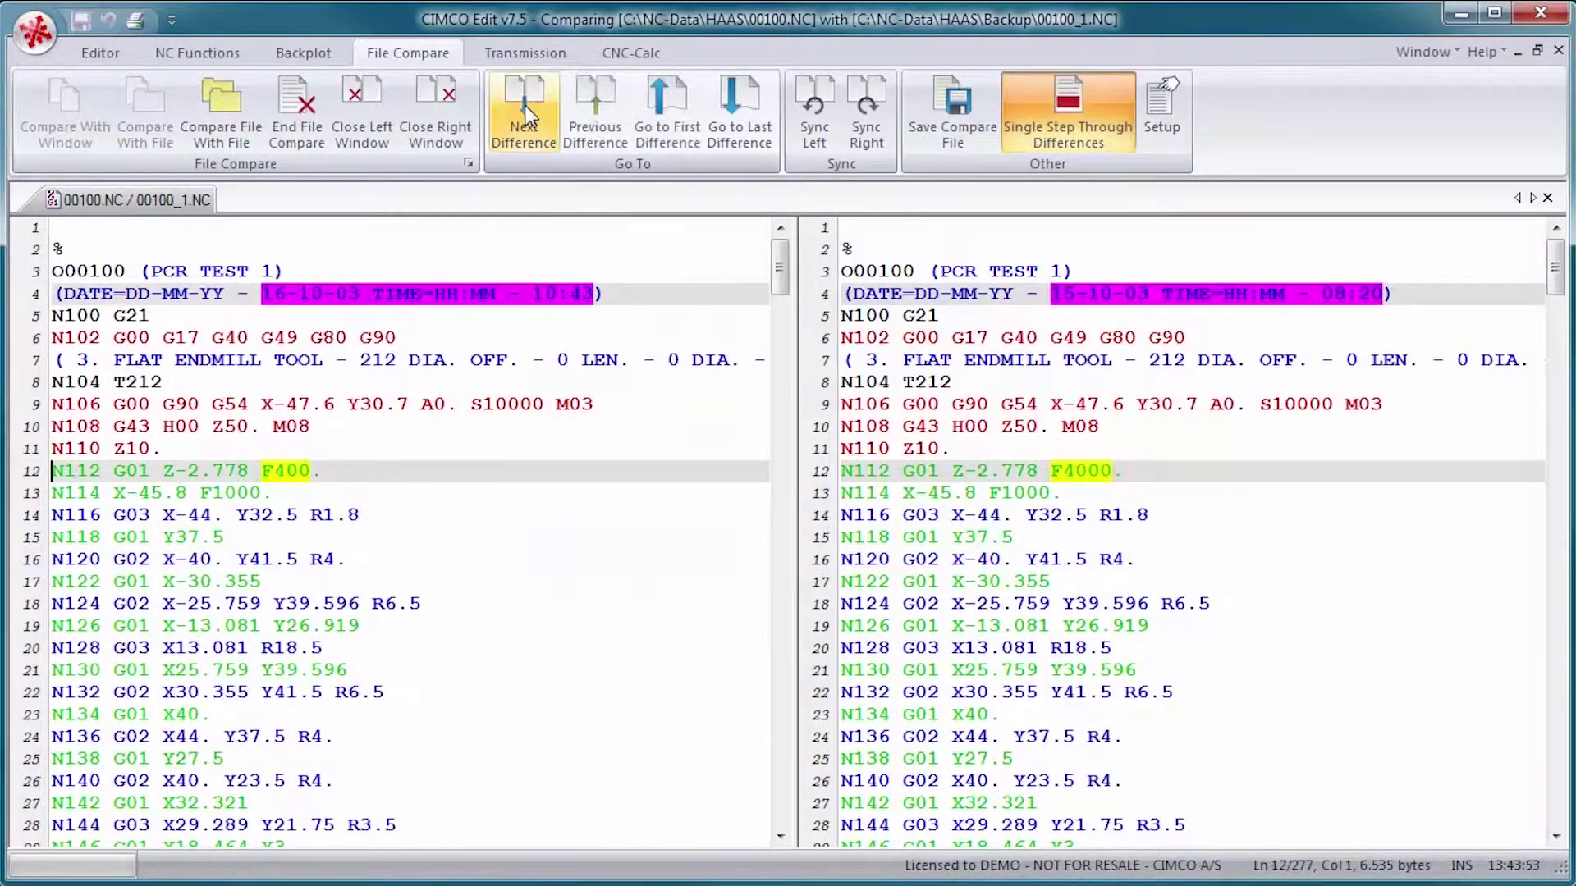
pyautogui.click(526, 105)
pyautogui.click(525, 104)
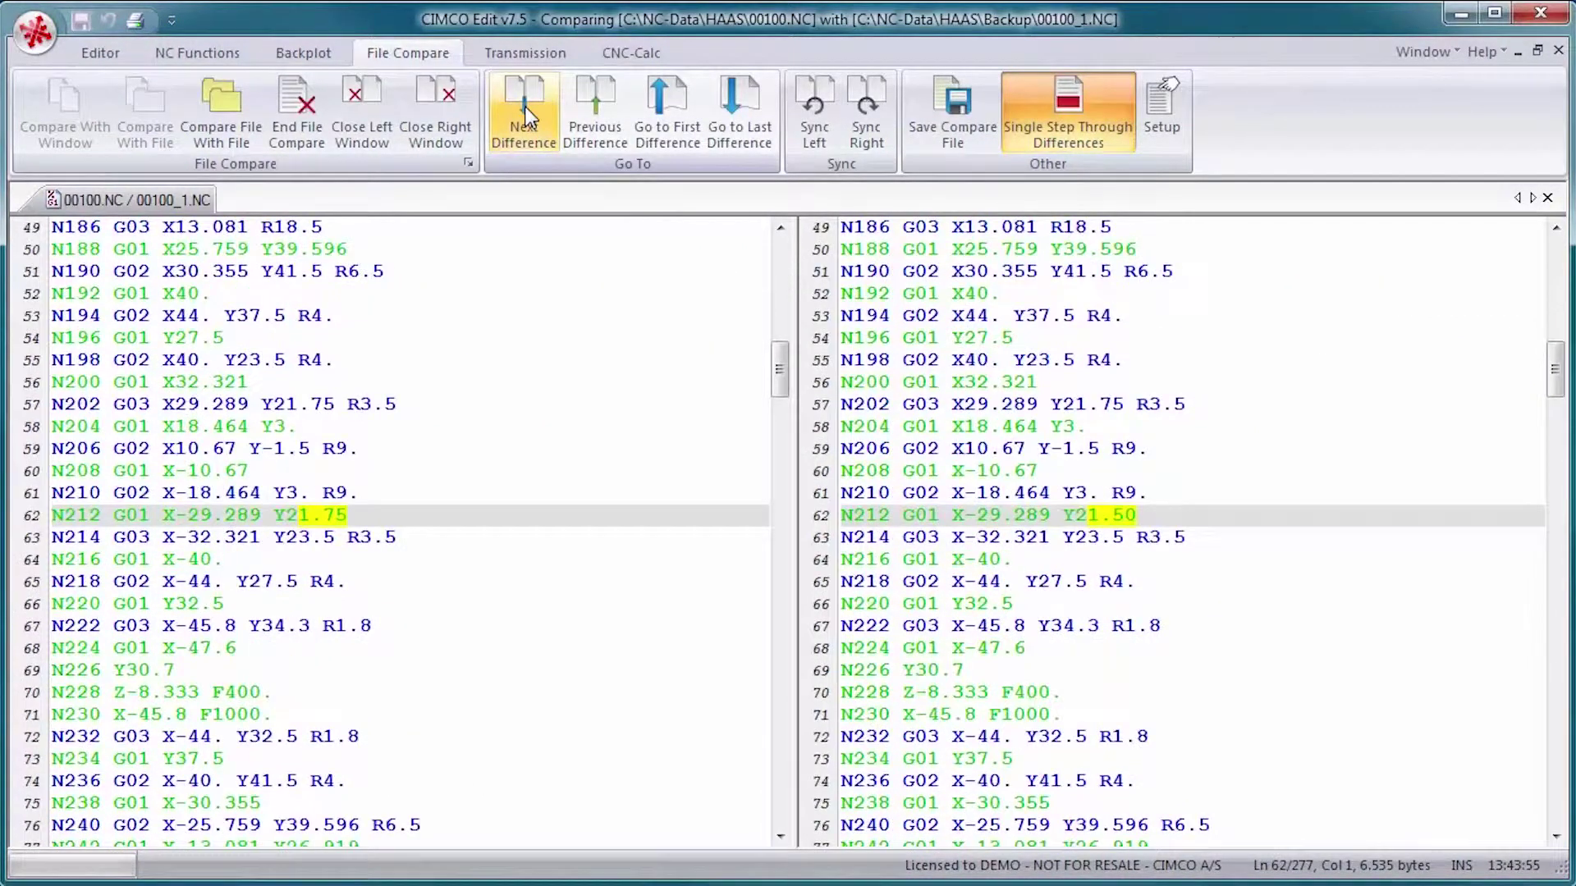
pyautogui.click(524, 105)
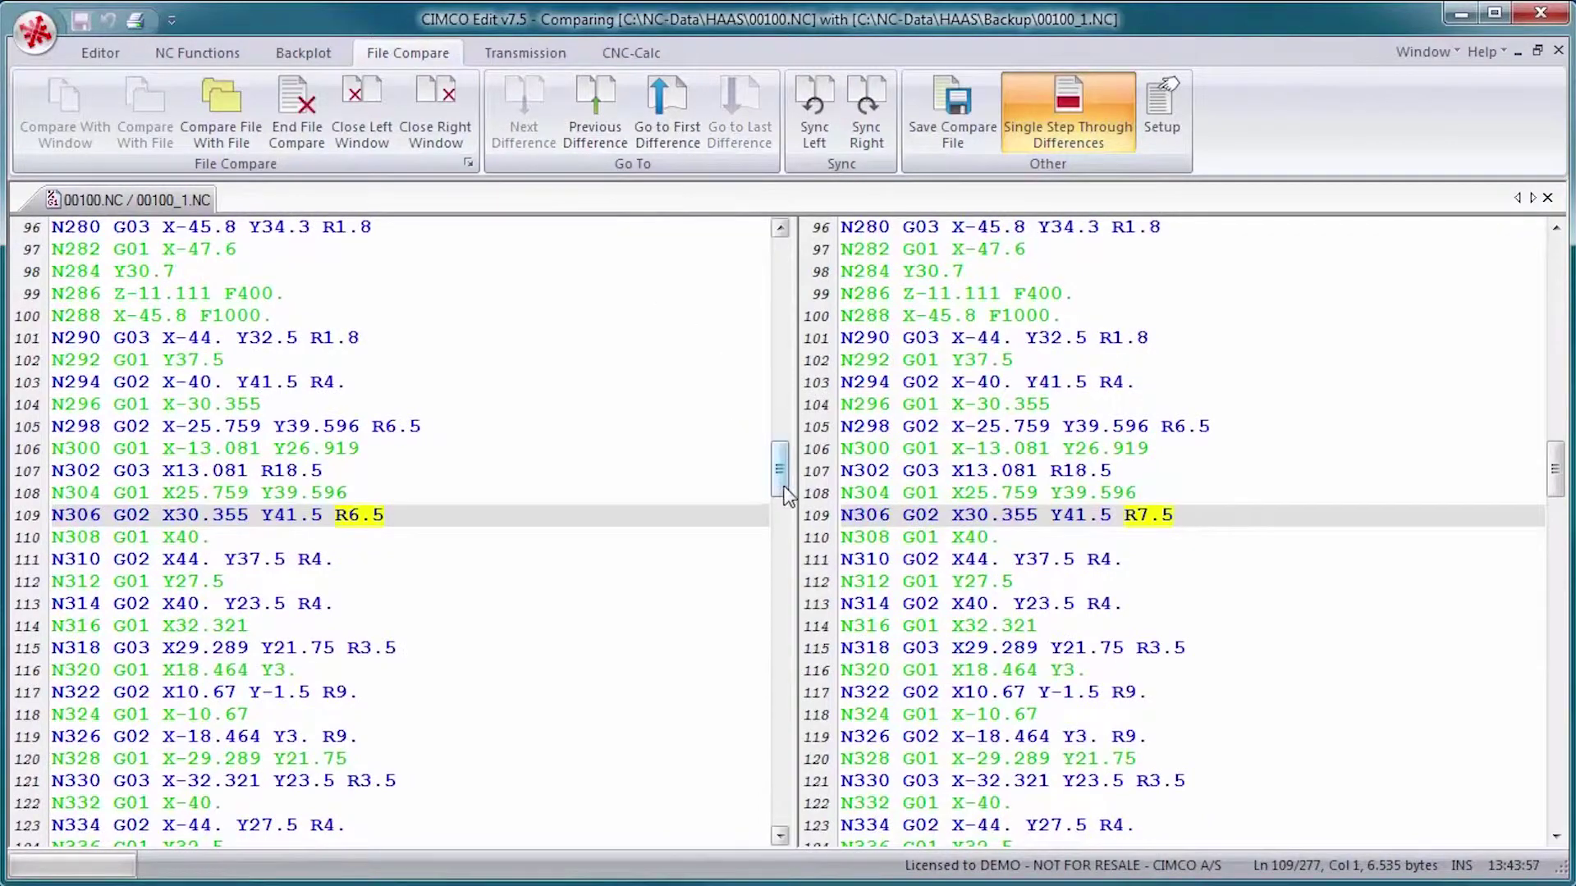
pyautogui.moveTo(784, 493); pyautogui.dragTo(780, 274)
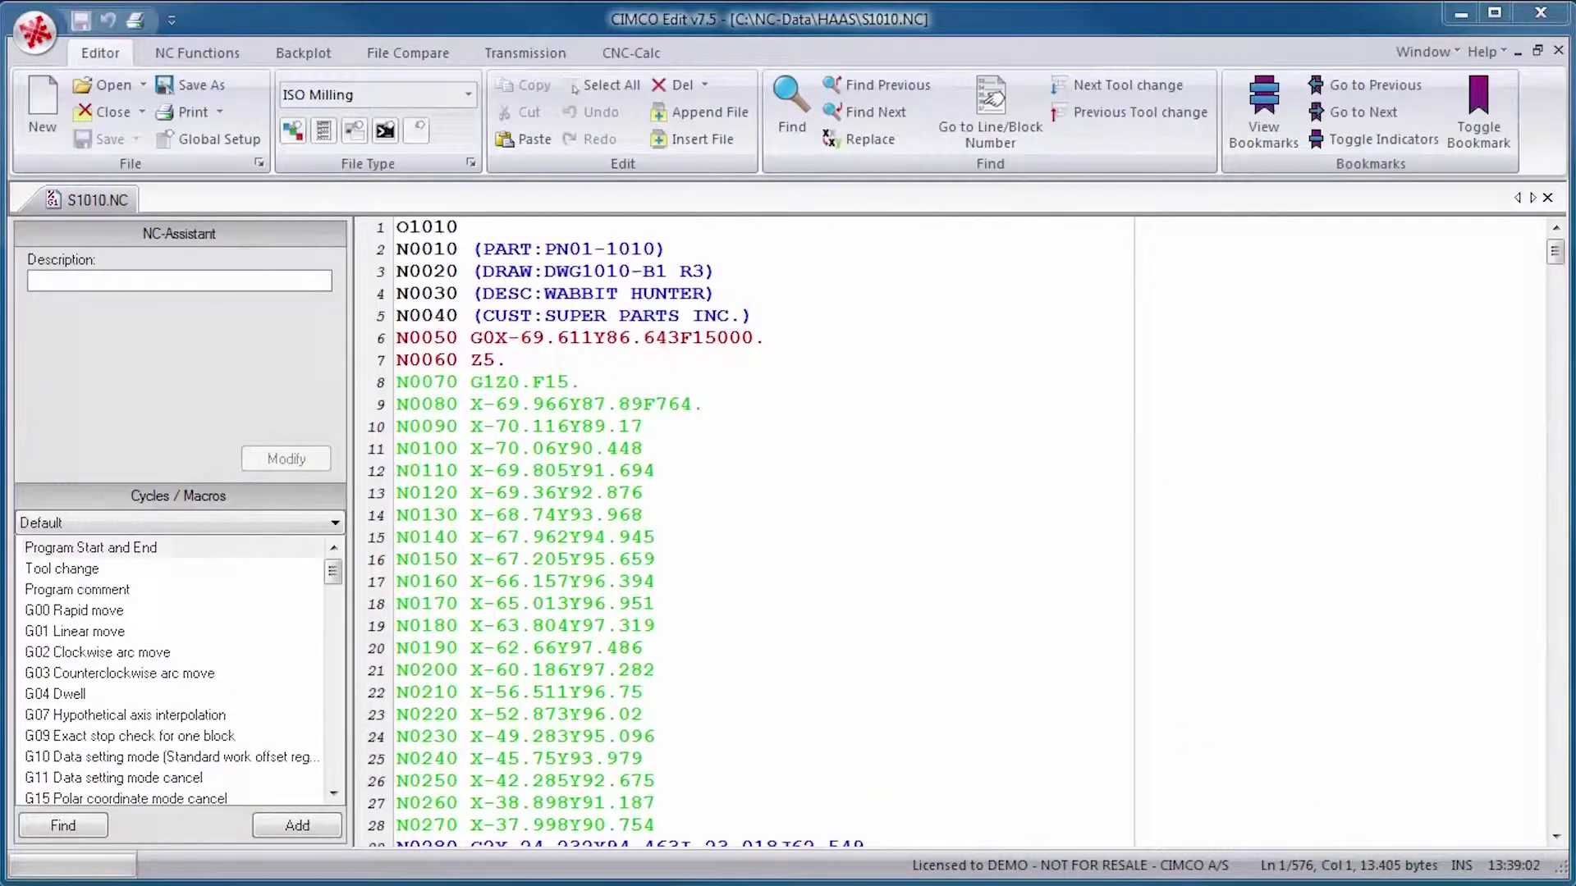
# Step: Transmit S1010.NC to Machine 1 and acknowledge the Completed message
pyautogui.click(553, 60)
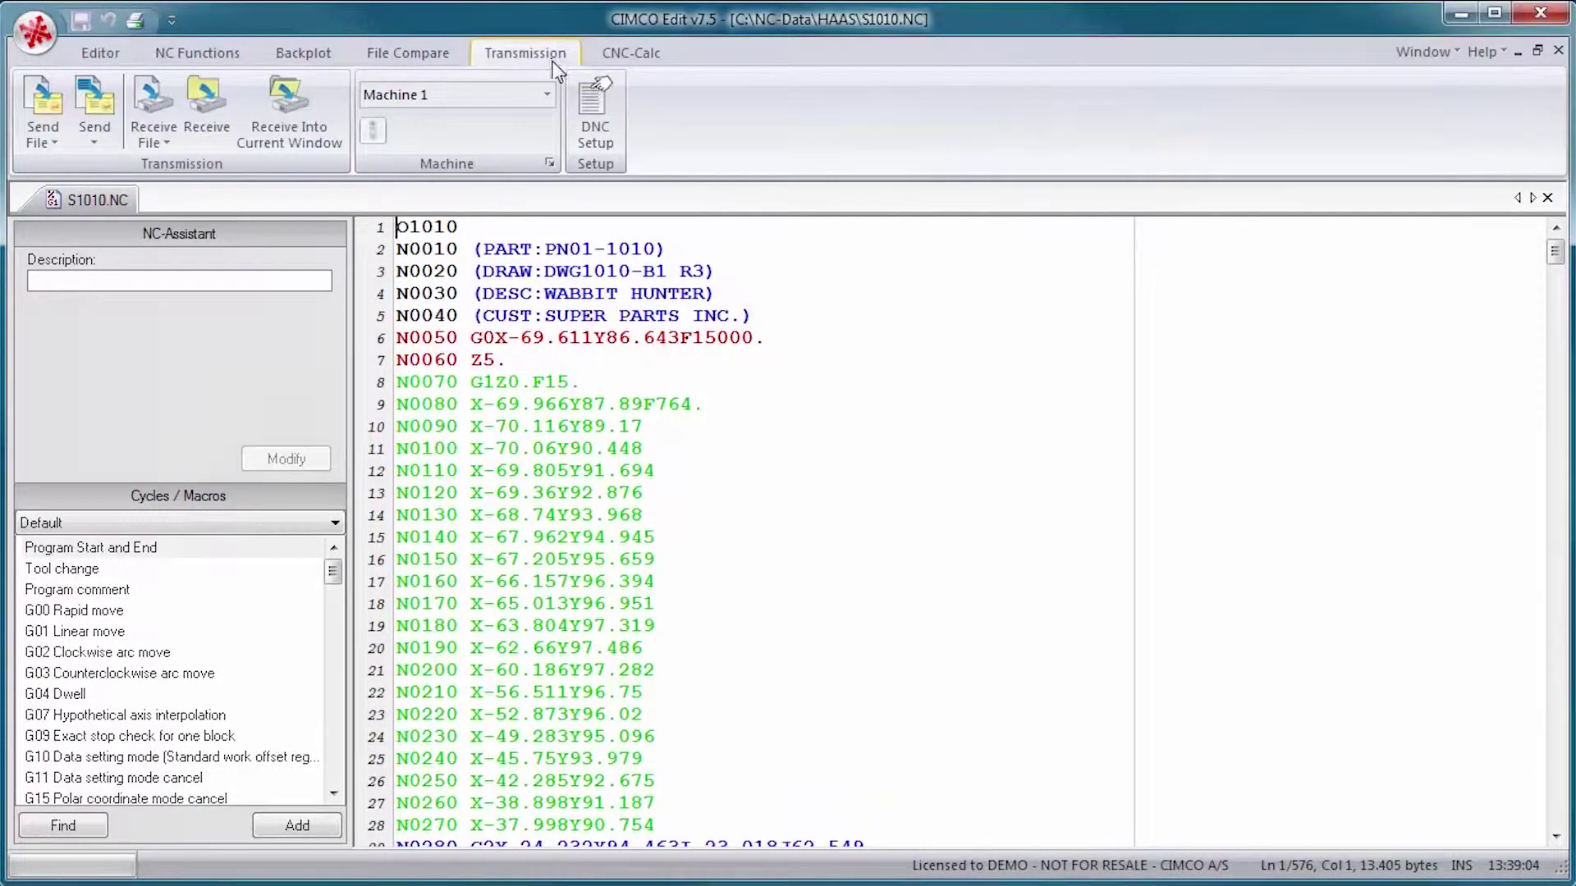
pyautogui.click(93, 98)
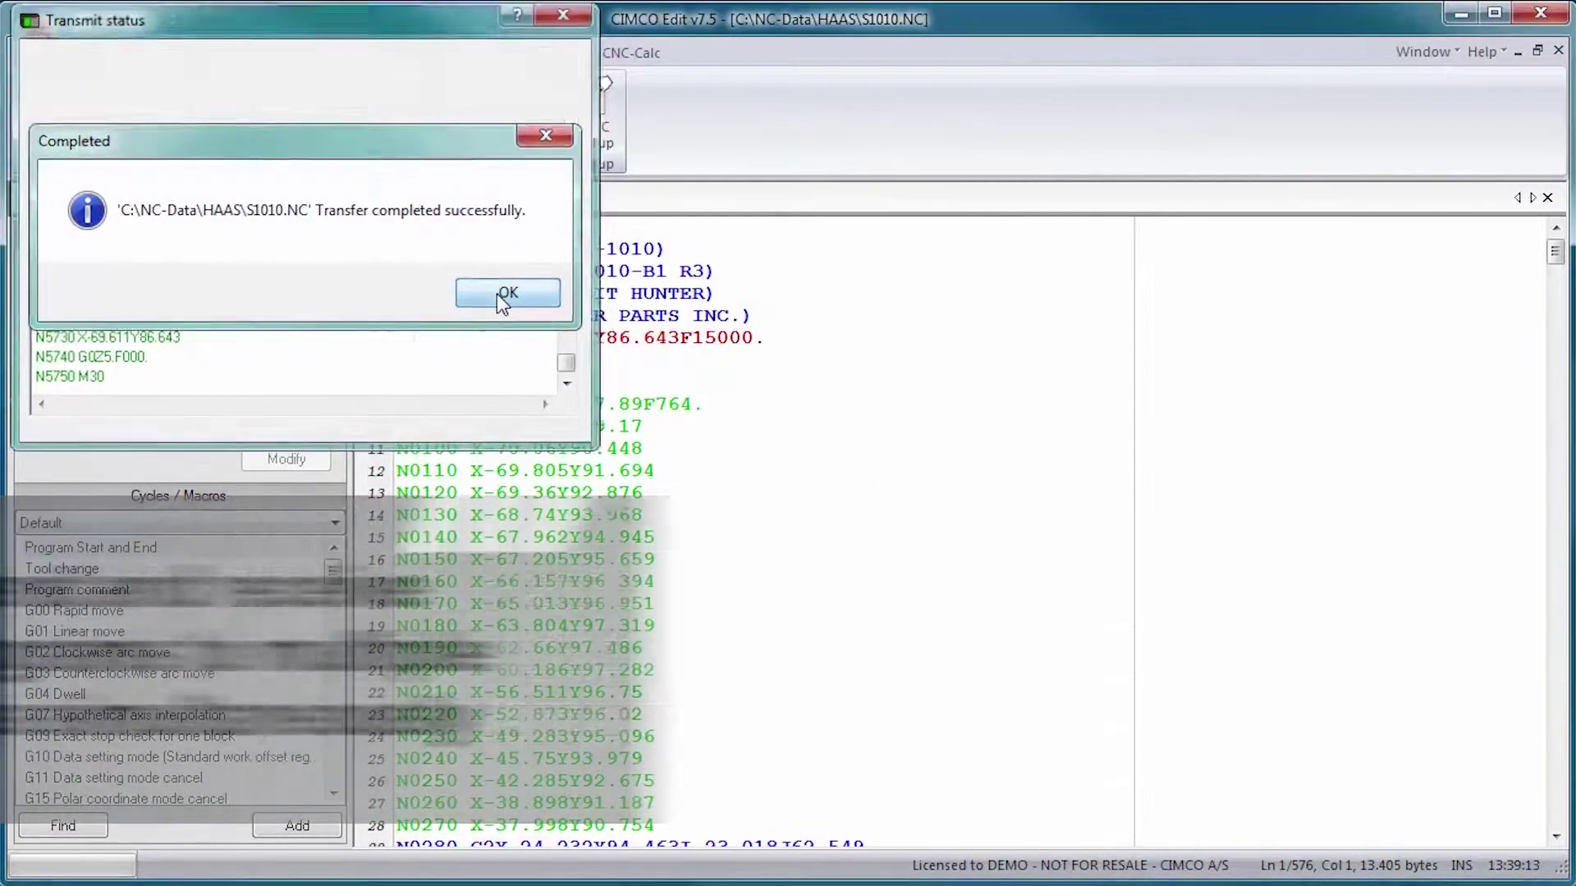
pyautogui.click(504, 296)
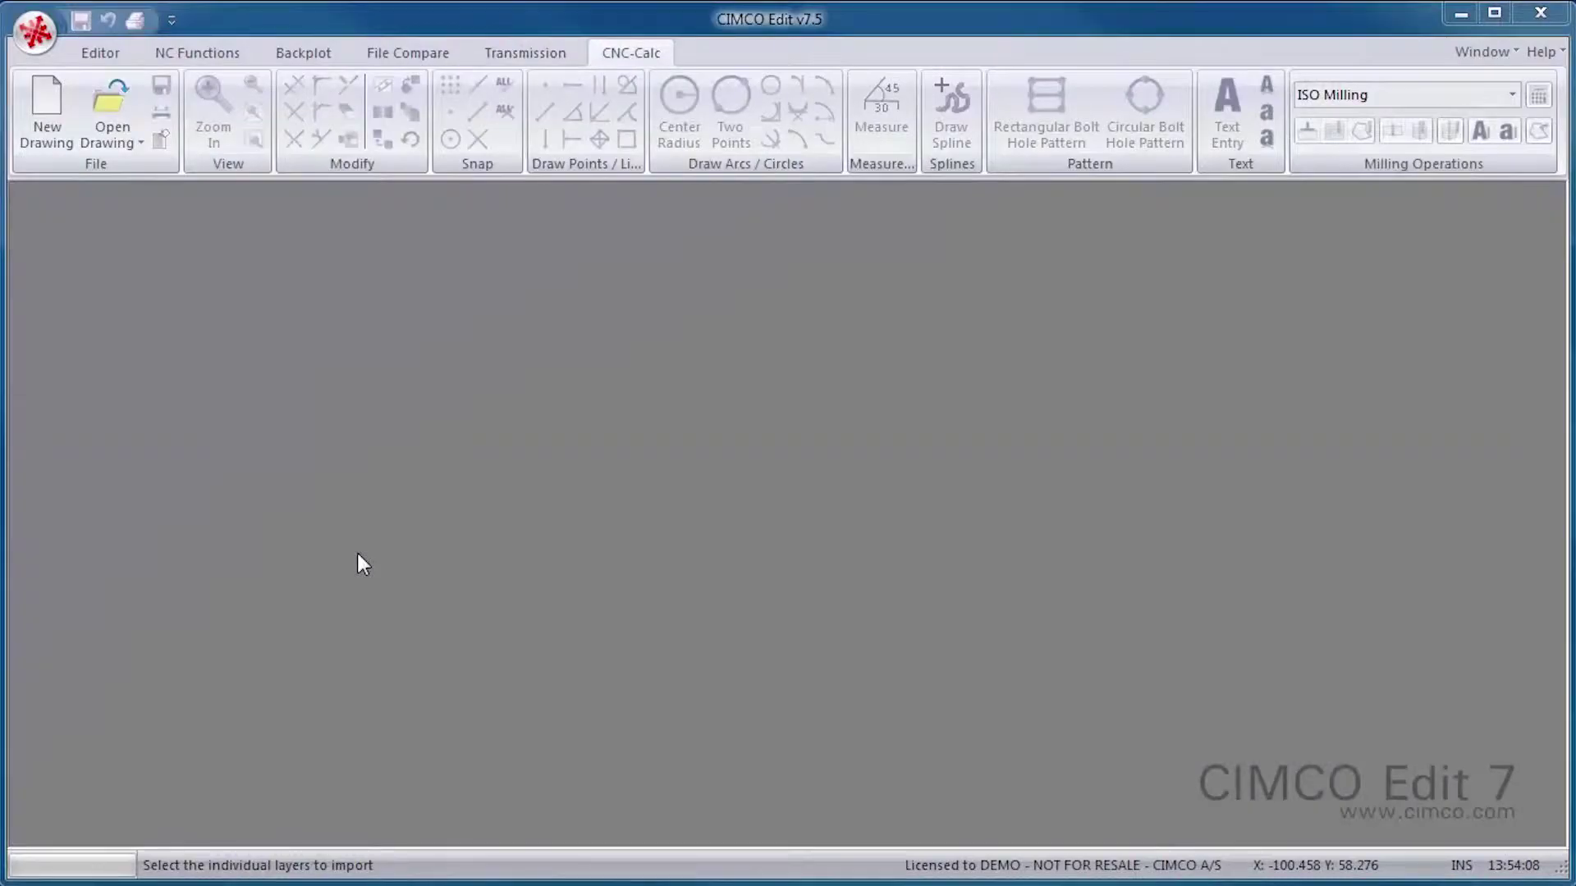
# Step: Open tutorial 1.cdd and create a face-milling operation on its outer contour
pyautogui.click(111, 116)
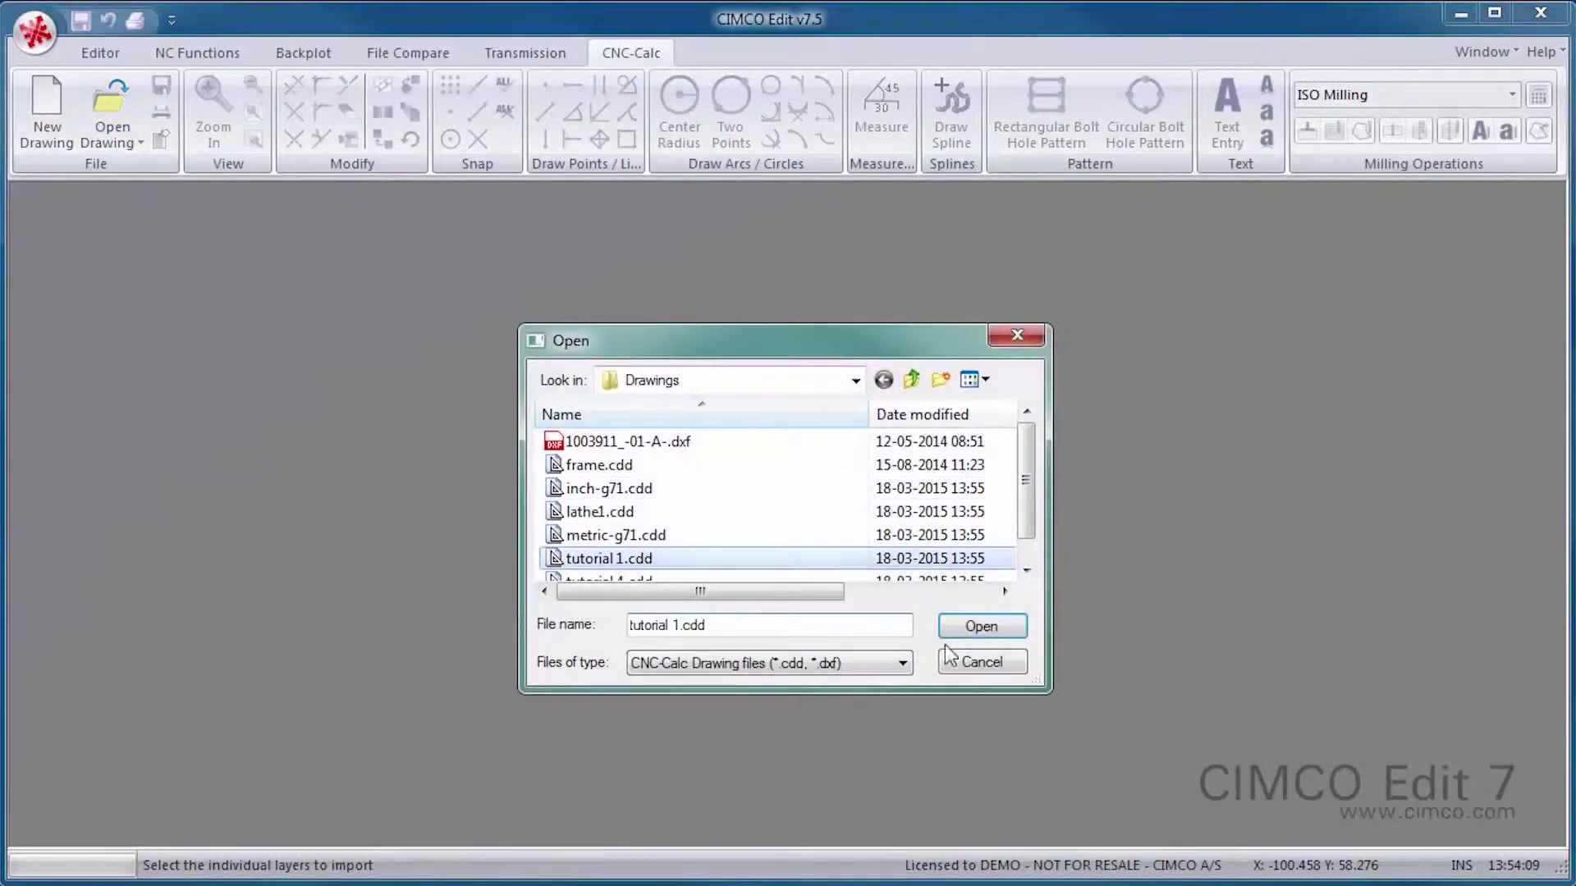
pyautogui.click(972, 626)
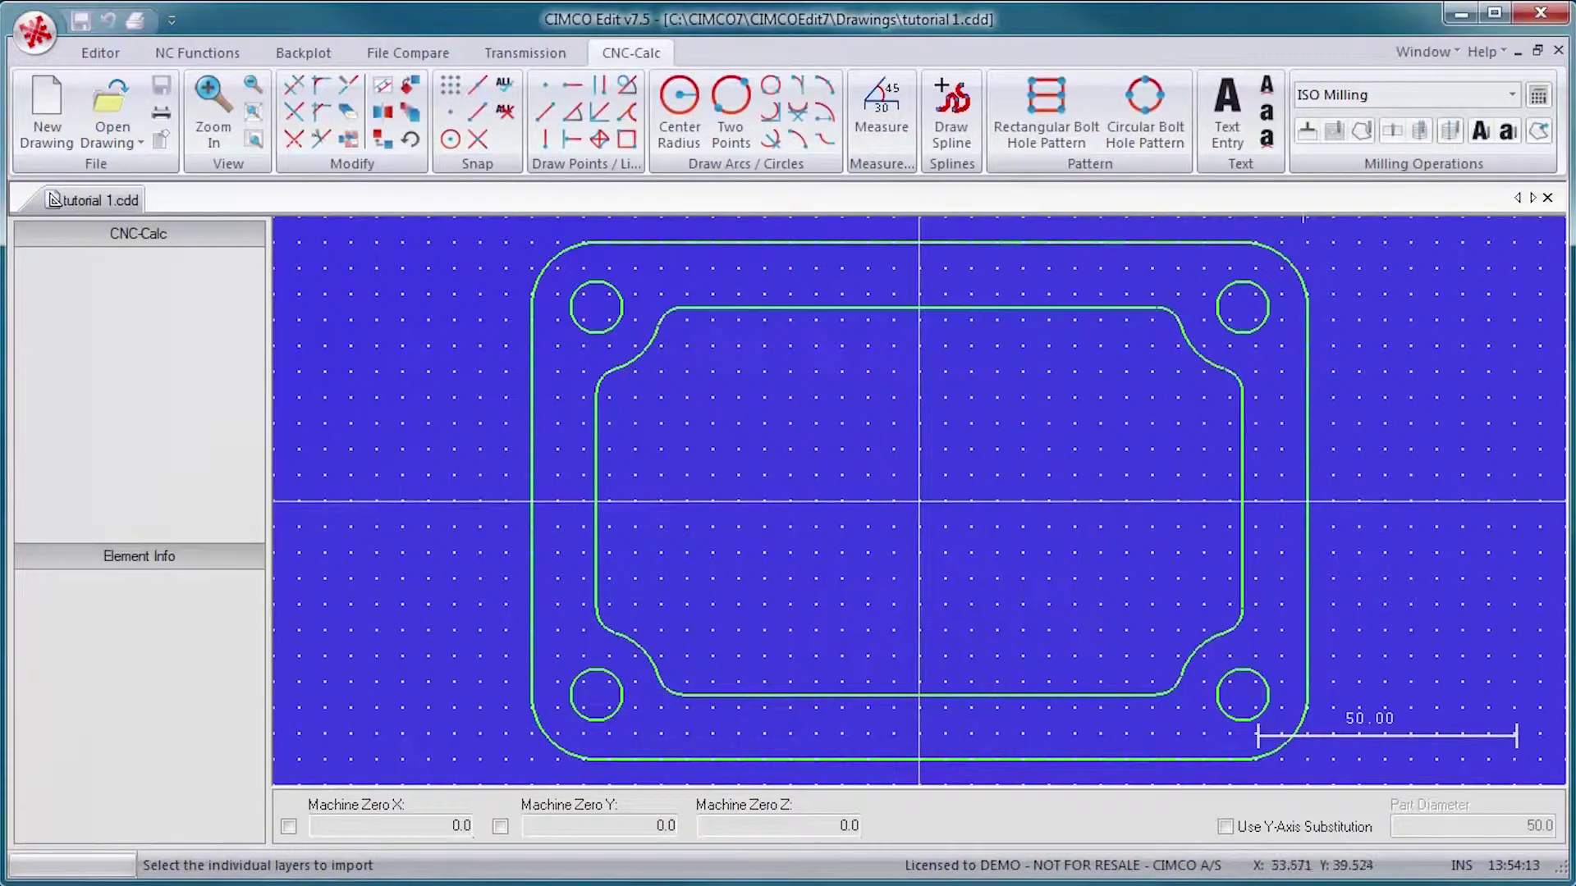
pyautogui.click(1306, 132)
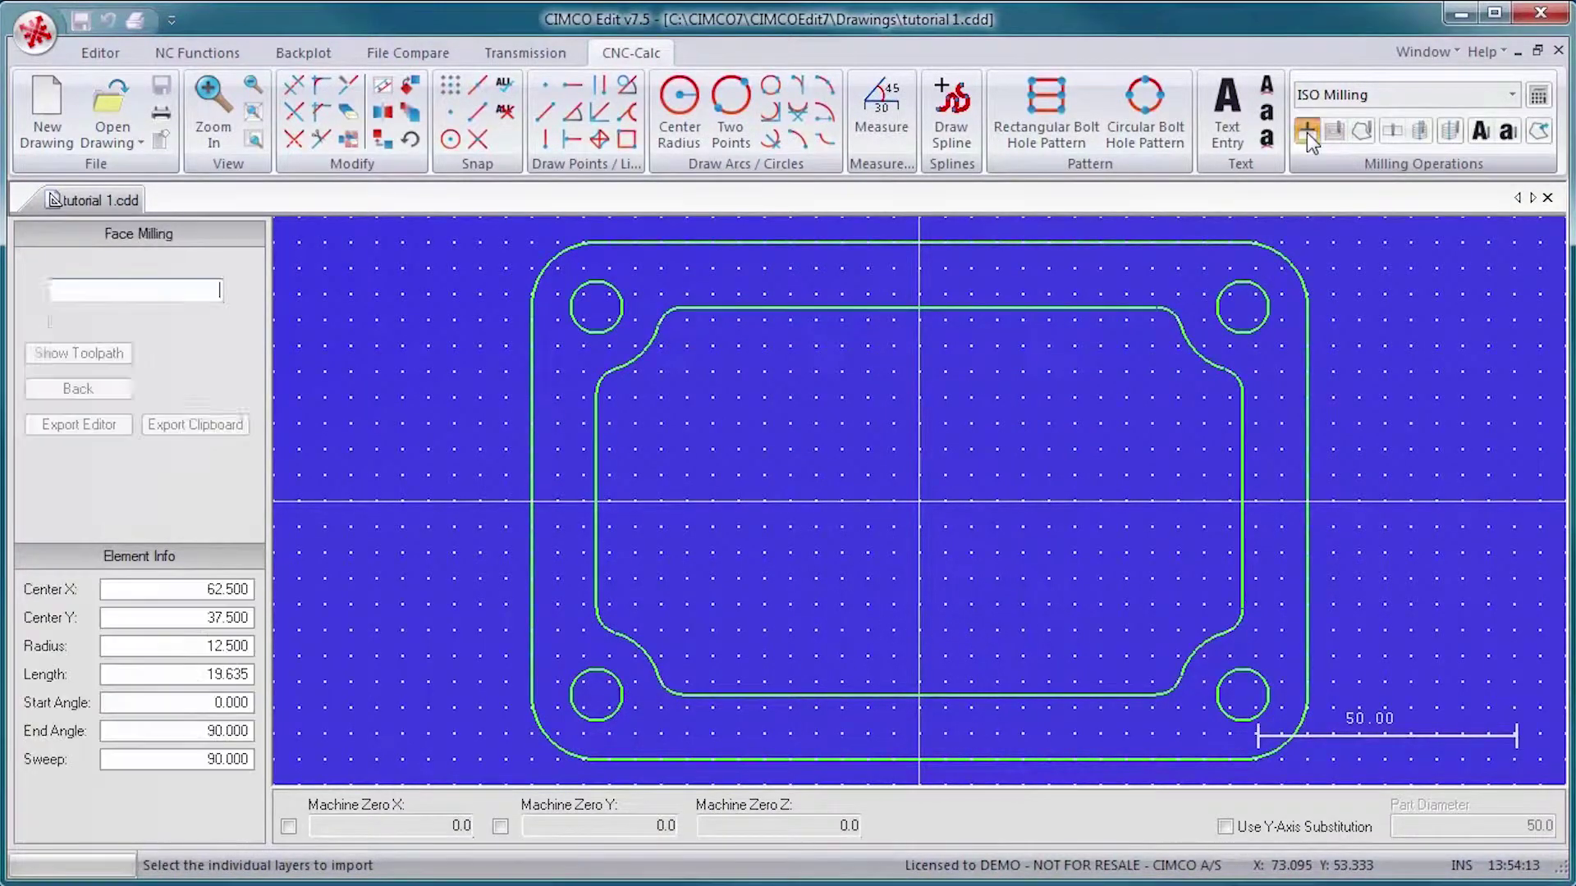
pyautogui.click(661, 242)
pyautogui.click(195, 353)
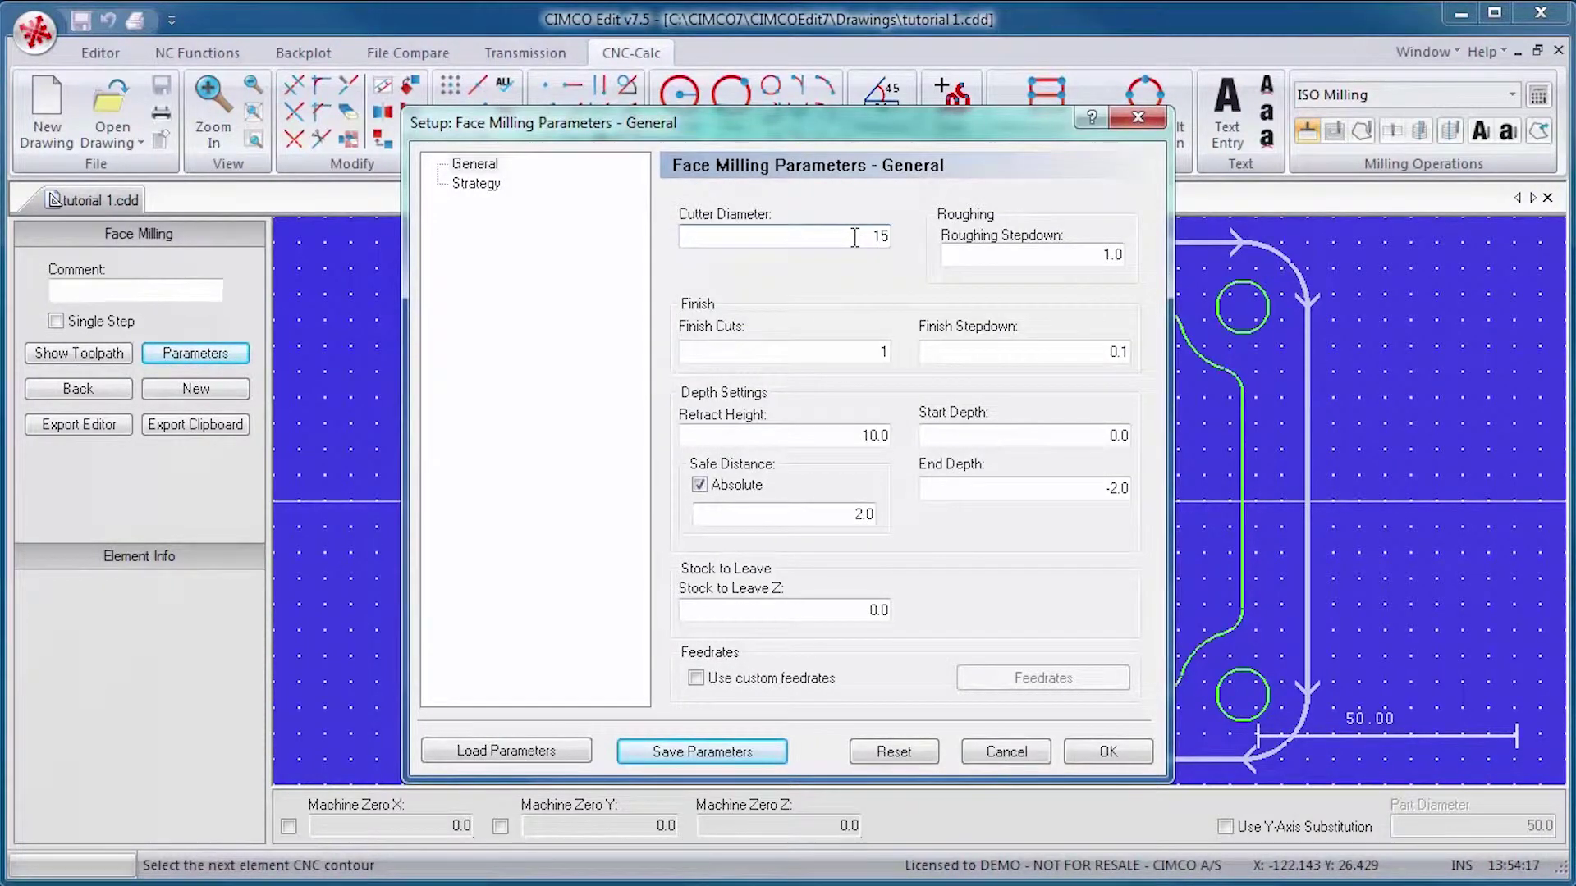
pyautogui.click(1108, 752)
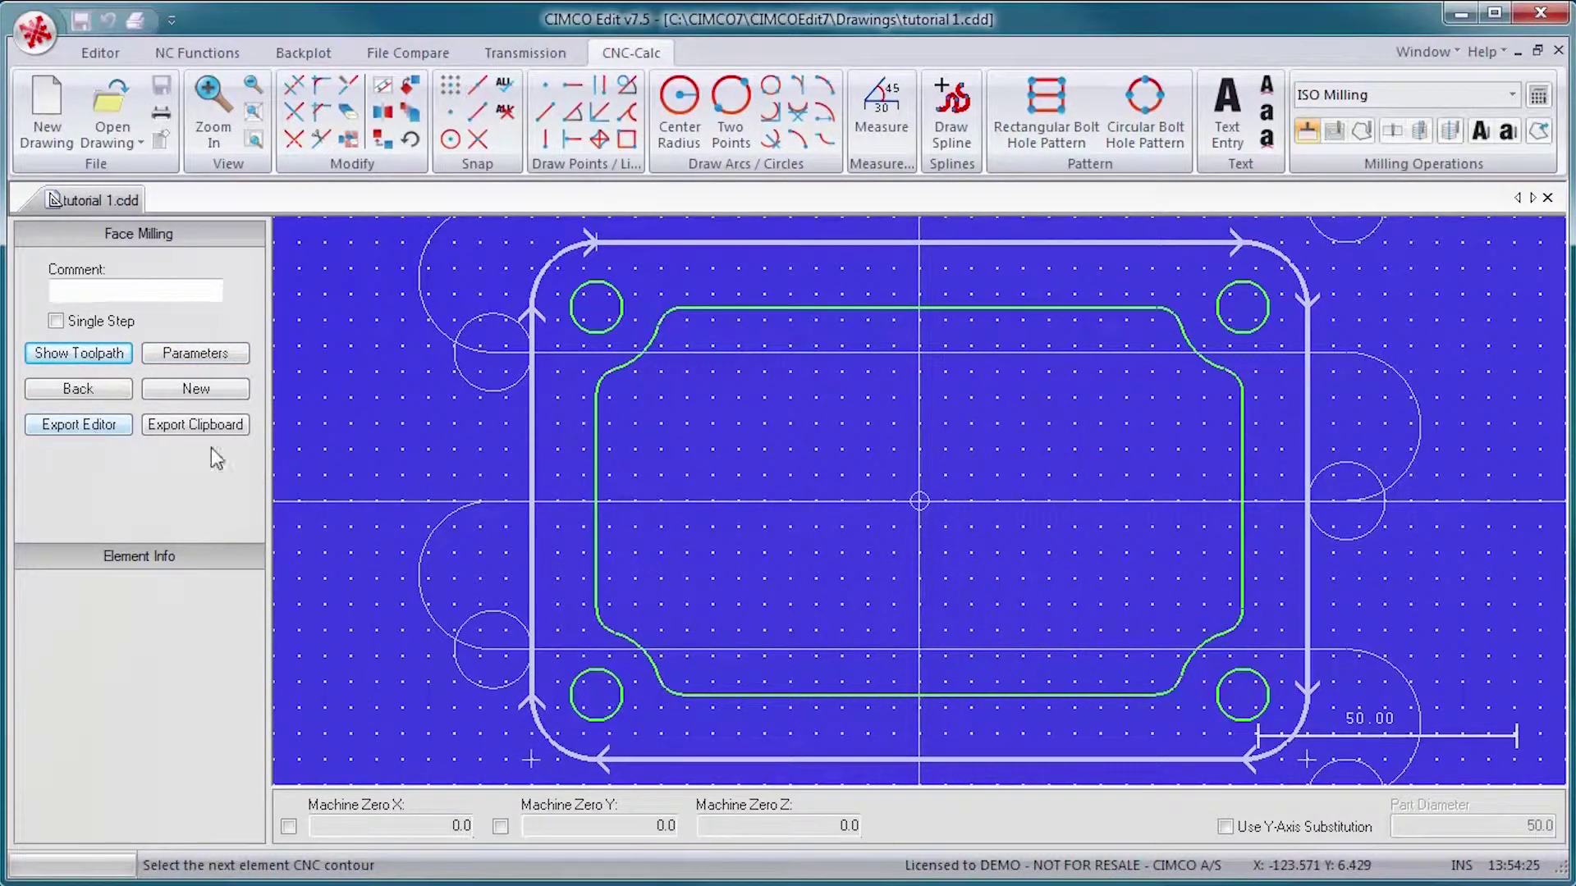
pyautogui.scroll(-2, 588, 455)
pyautogui.scroll(1, 586, 455)
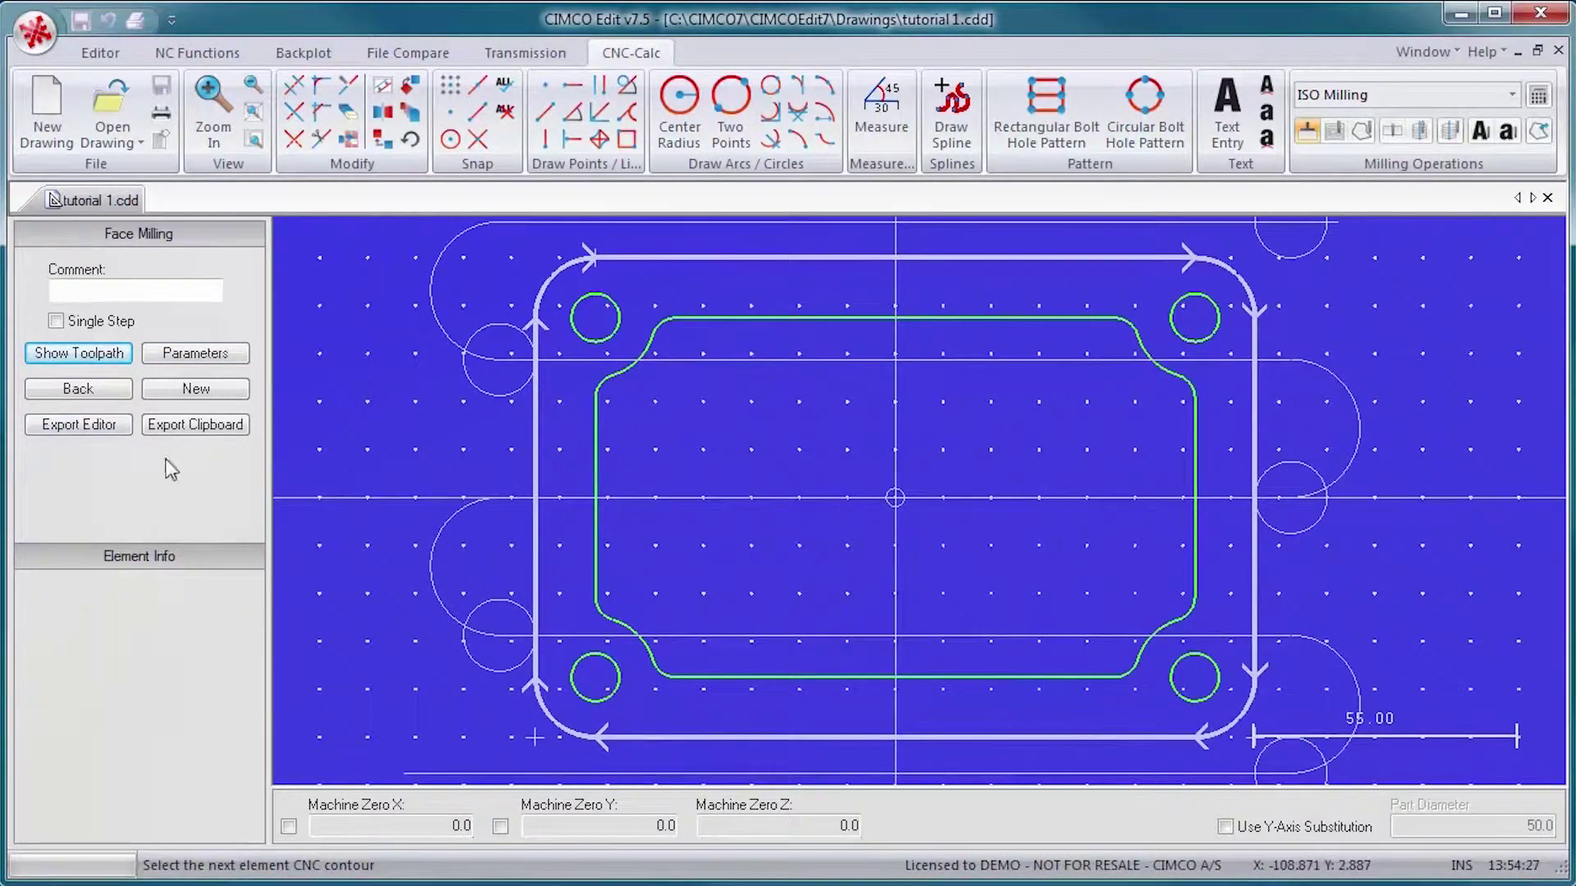
# Step: Export the face-milling toolpath as NC code and backplot it
pyautogui.click(79, 425)
pyautogui.click(299, 58)
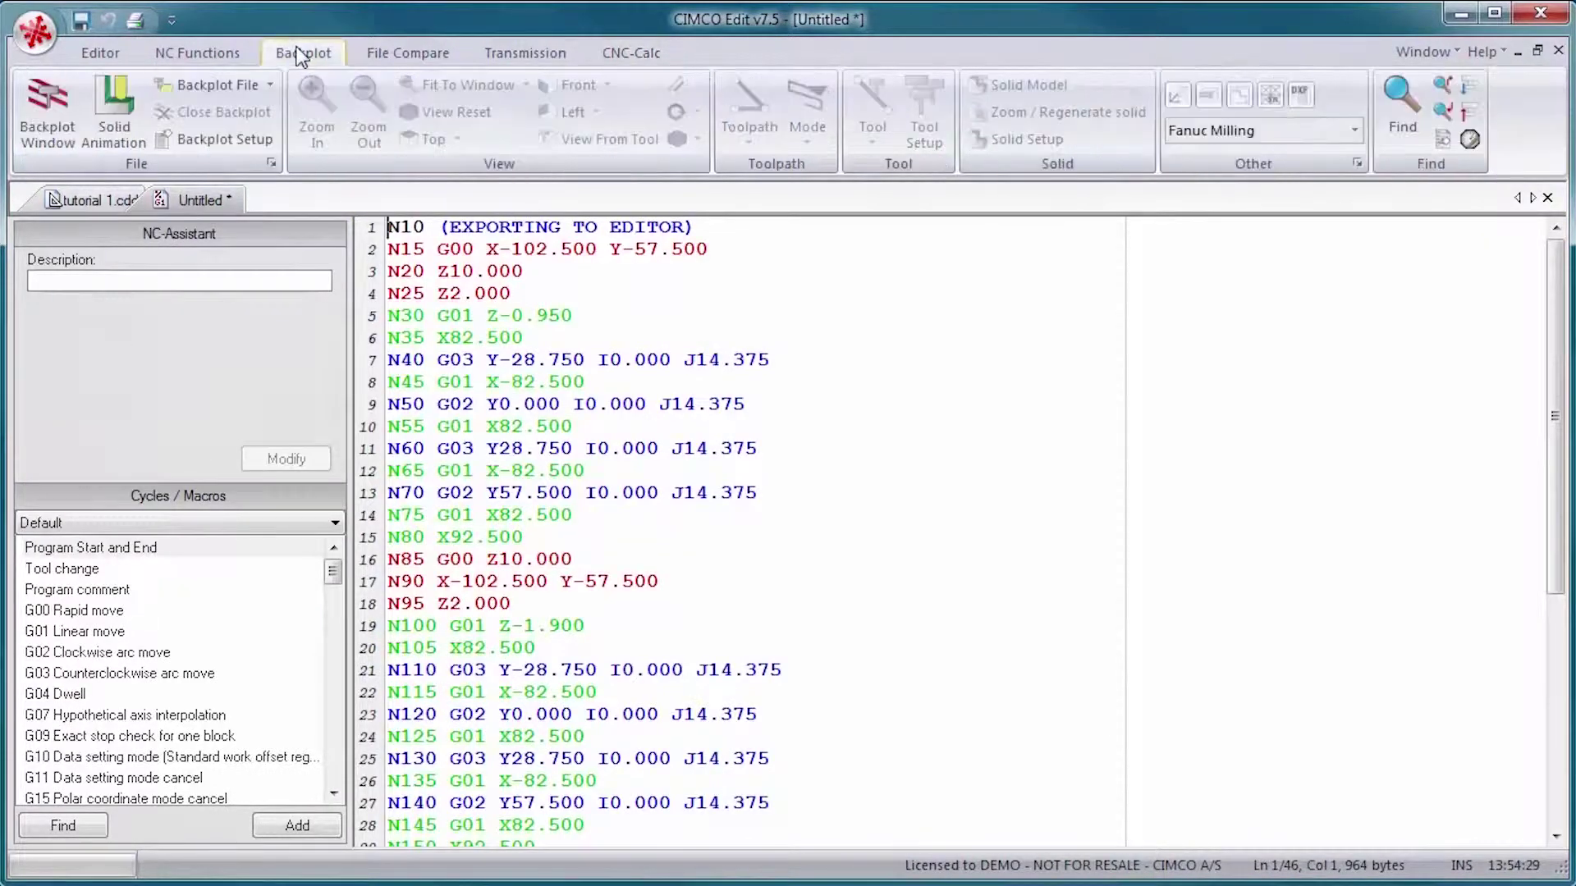
pyautogui.click(67, 99)
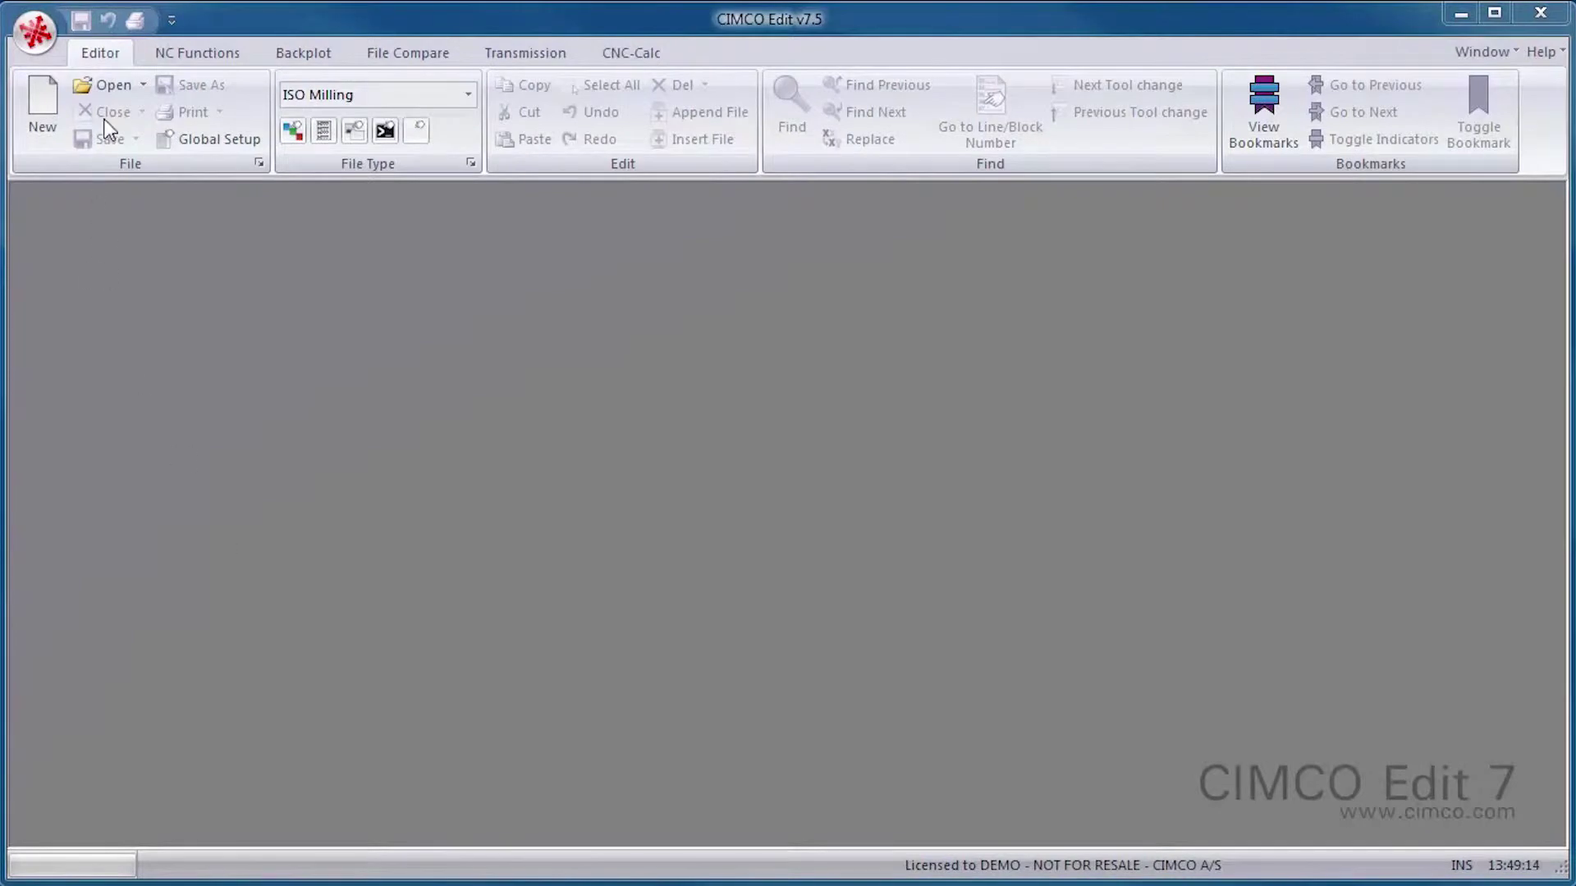
# Step: Open 640M.MZK as a readable Mazatrol listing, confirming the listing language
pyautogui.click(109, 88)
pyautogui.doubleClick(622, 396)
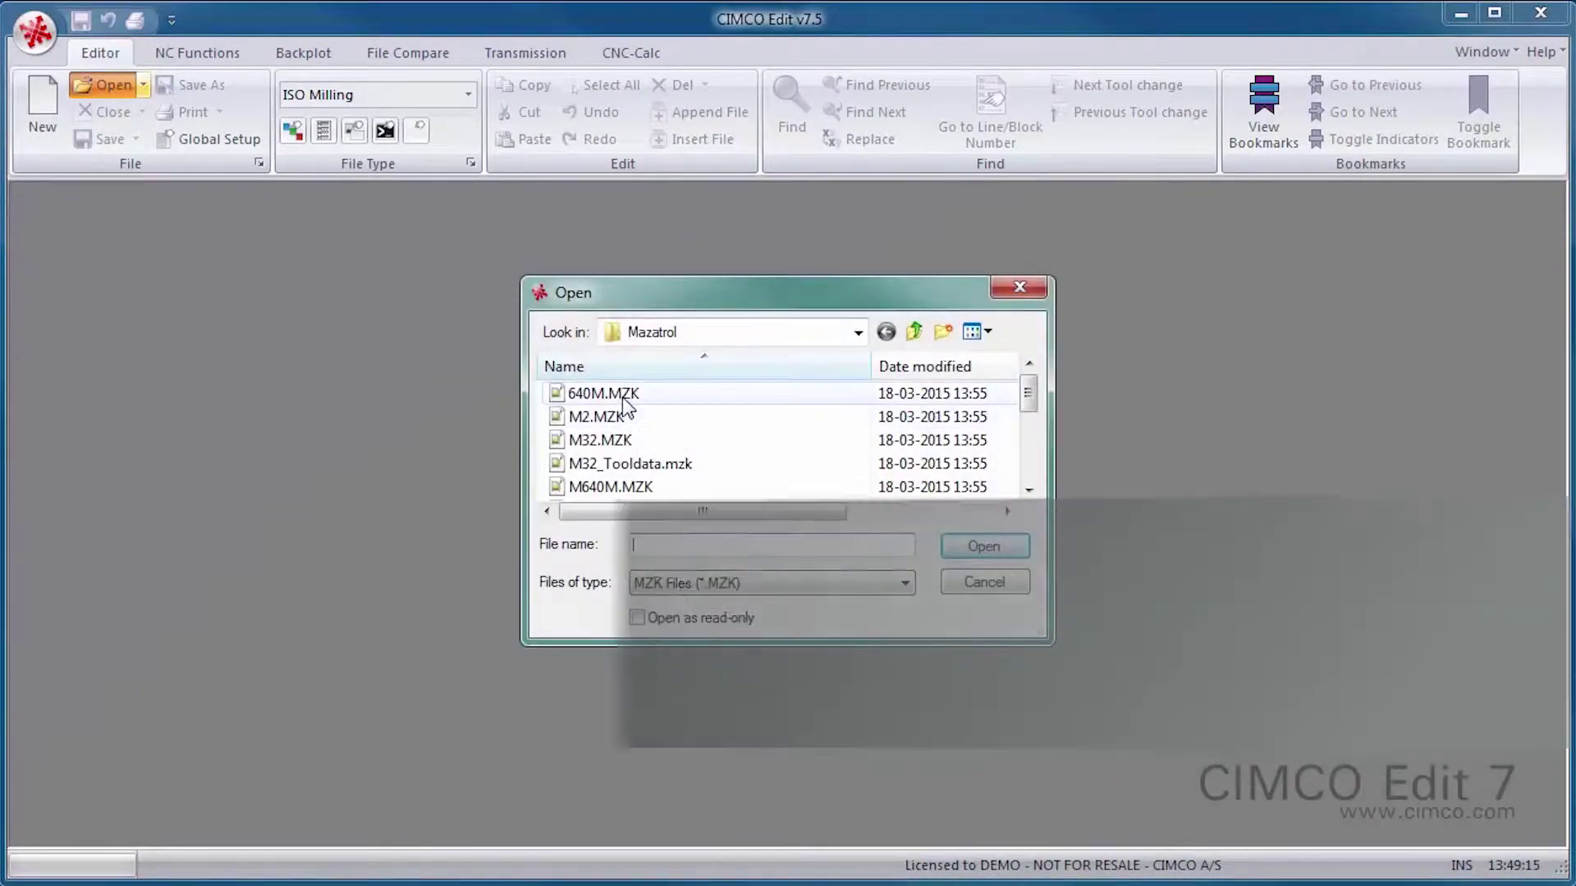
pyautogui.click(864, 489)
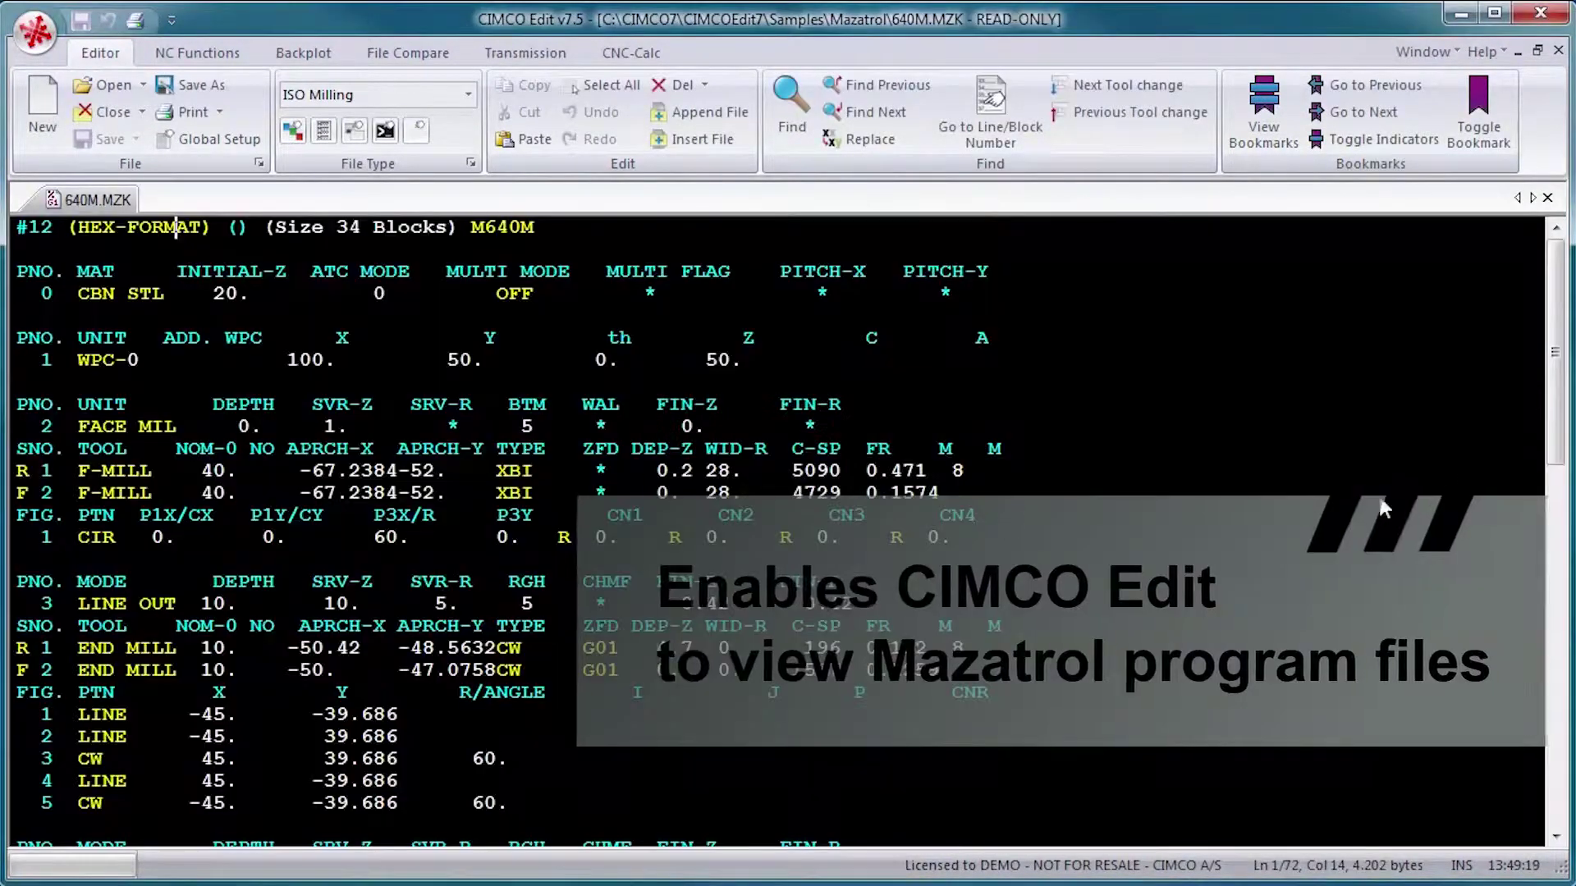
pyautogui.scroll(-1, 1477, 522)
pyautogui.scroll(-6, 1545, 532)
pyautogui.moveTo(1545, 532)
pyautogui.mouseDown()
pyautogui.moveTo(1530, 619)
pyautogui.moveTo(1543, 331)
pyautogui.mouseUp()
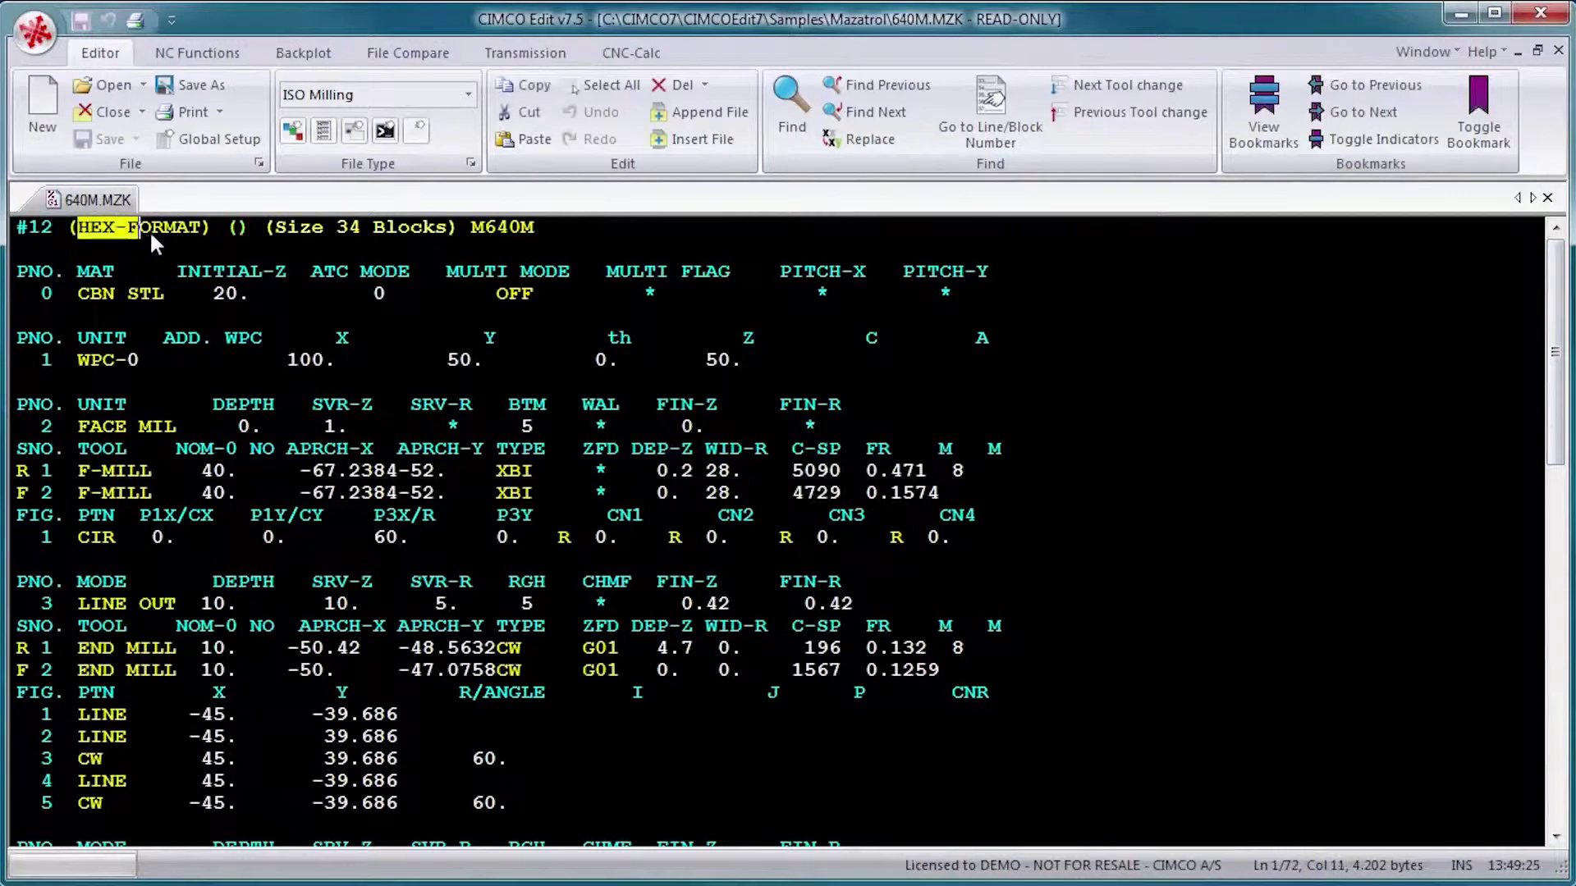
pyautogui.click(169, 246)
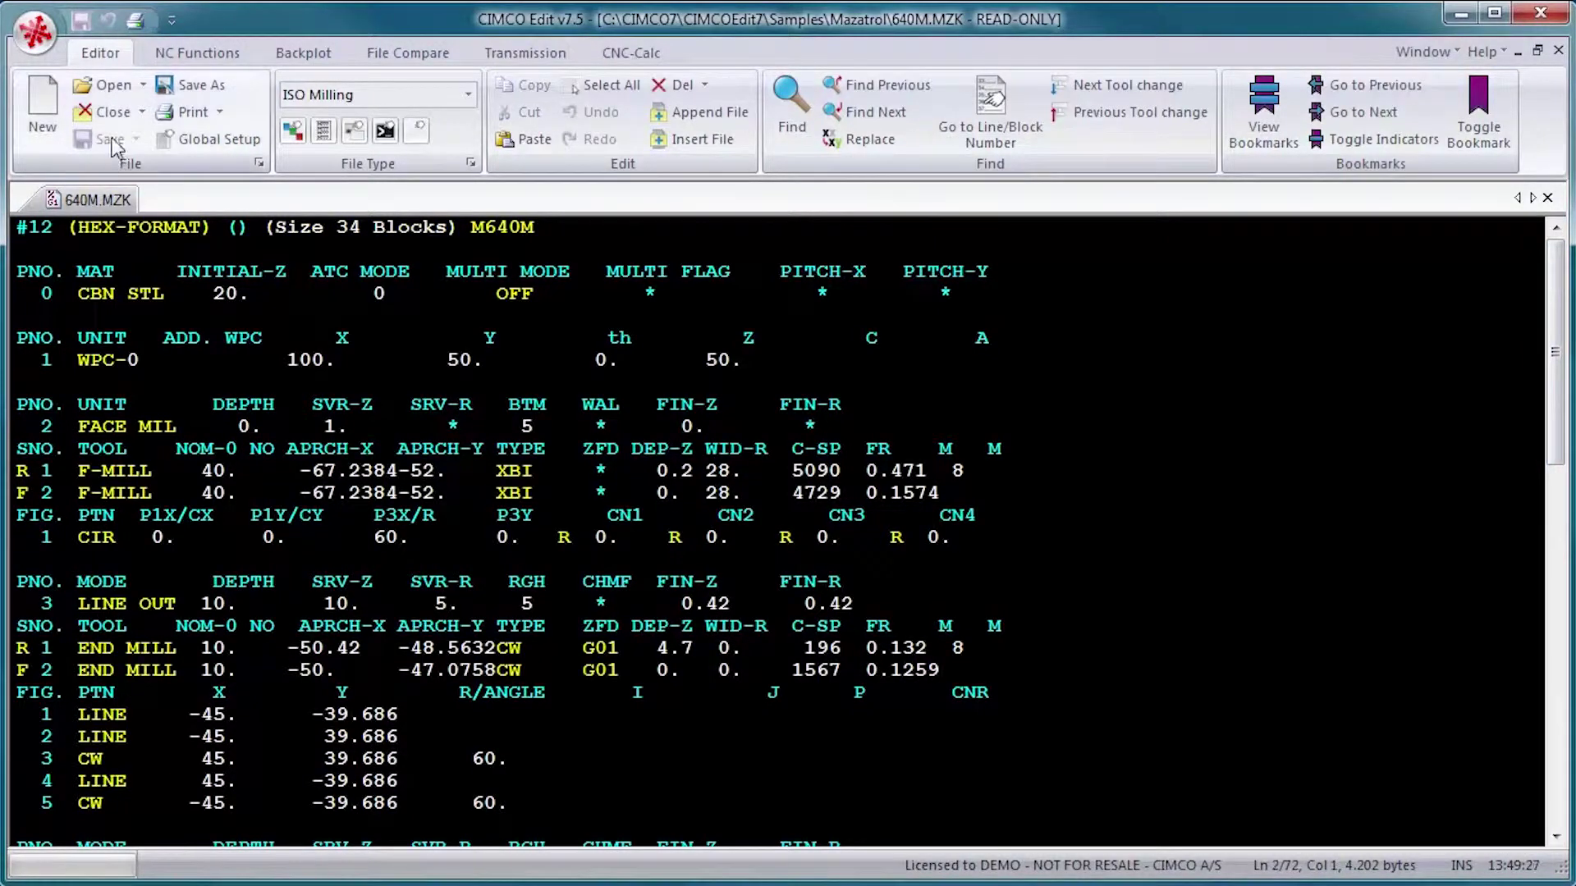
# Step: Open DEMO-DAYS.PBF via the All files filter with English as the listing language
pyautogui.click(112, 91)
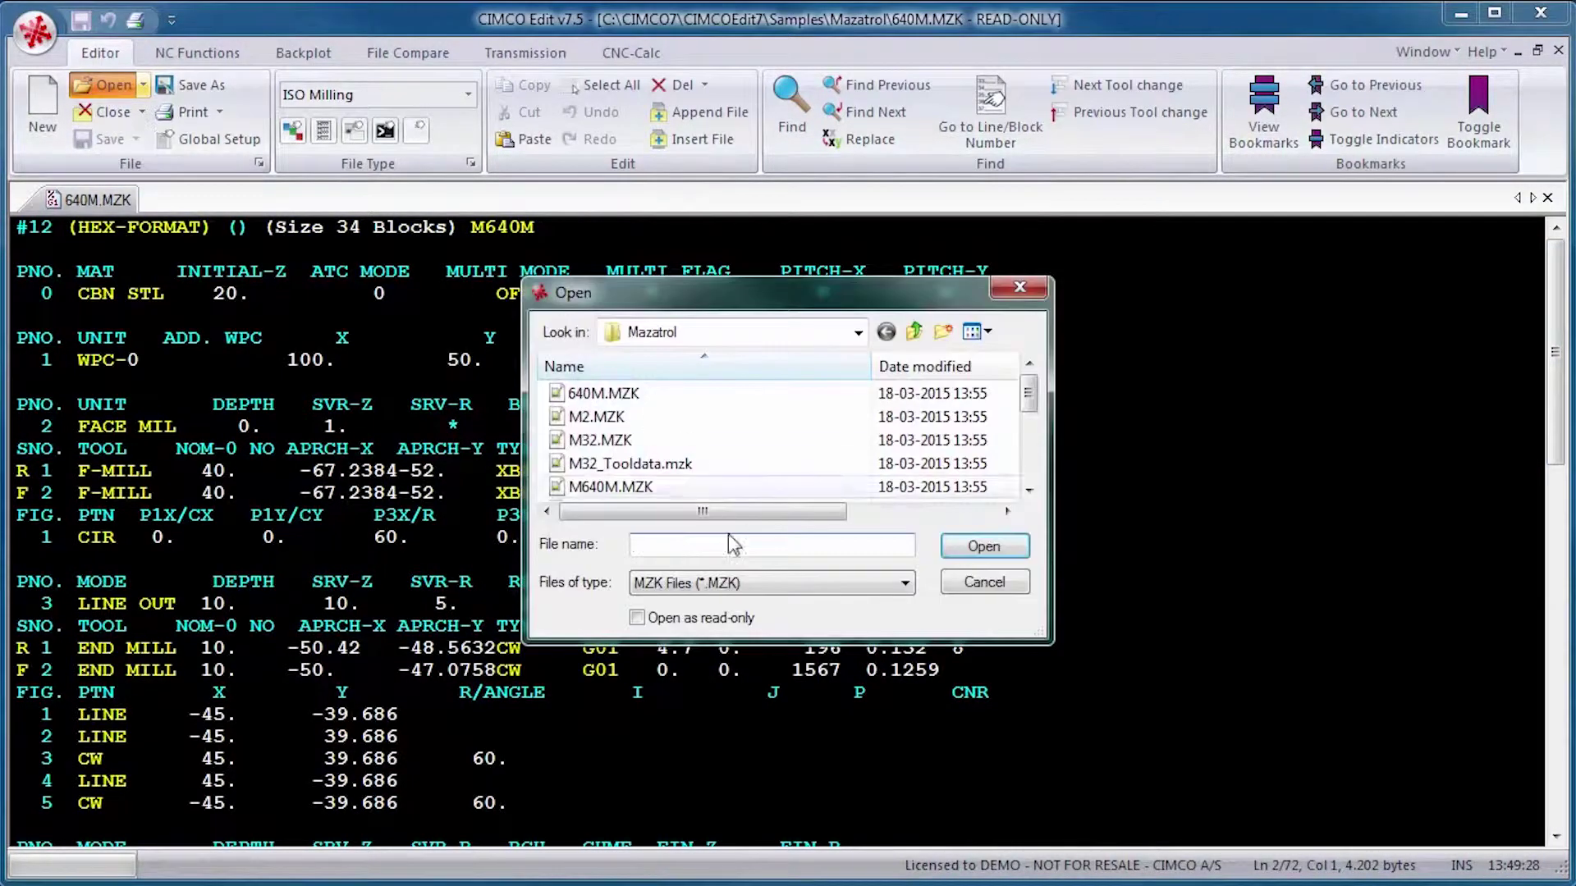
pyautogui.click(690, 721)
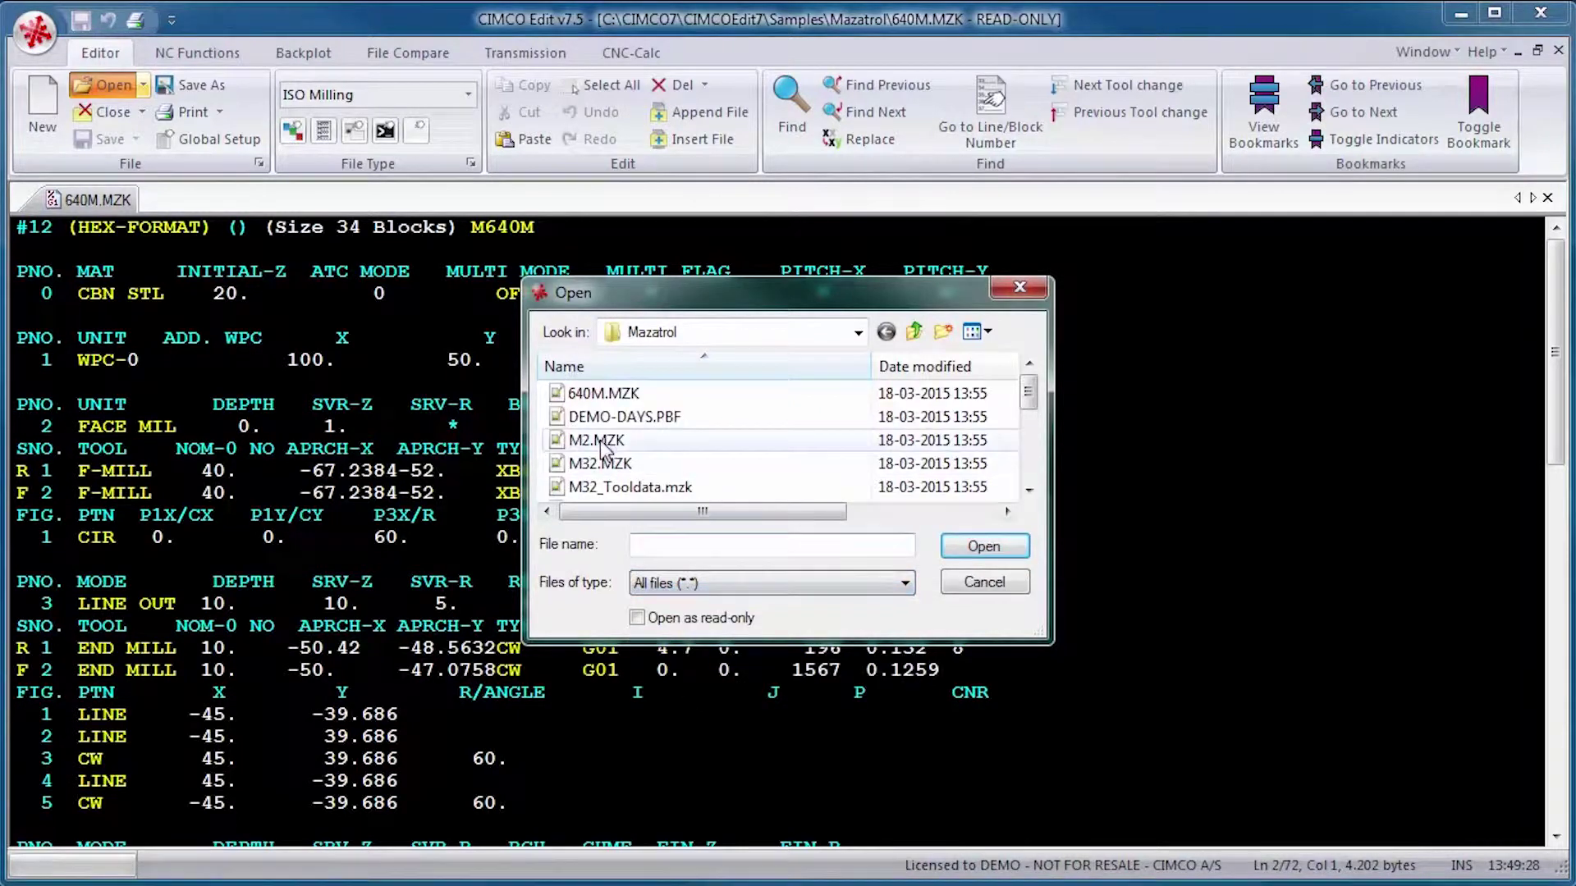
pyautogui.doubleClick(603, 419)
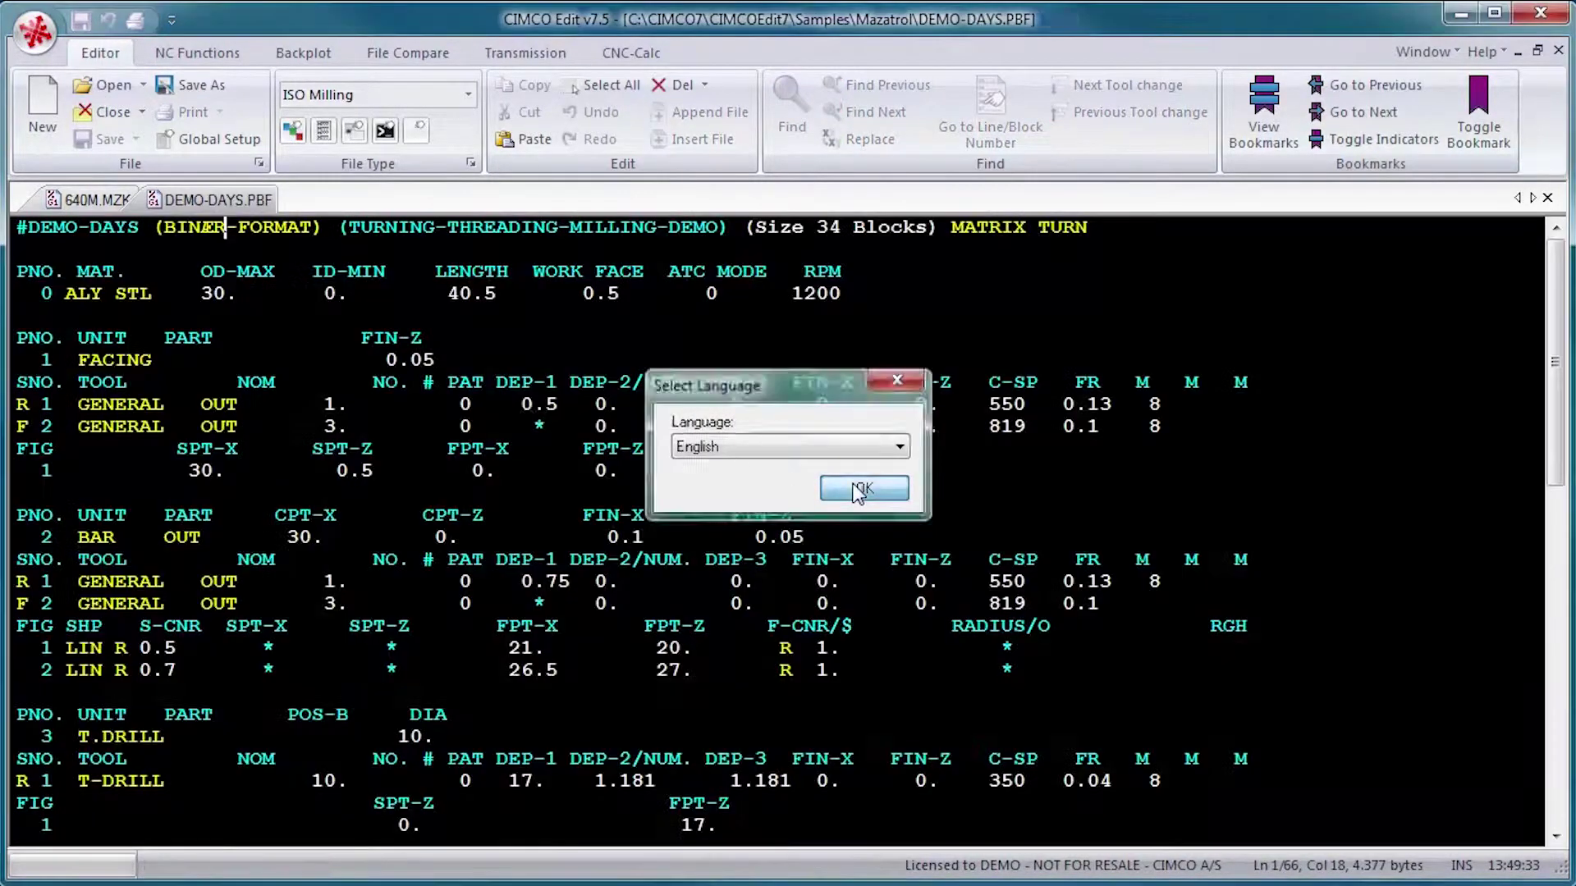
pyautogui.click(855, 489)
pyautogui.moveTo(164, 228); pyautogui.dragTo(307, 230)
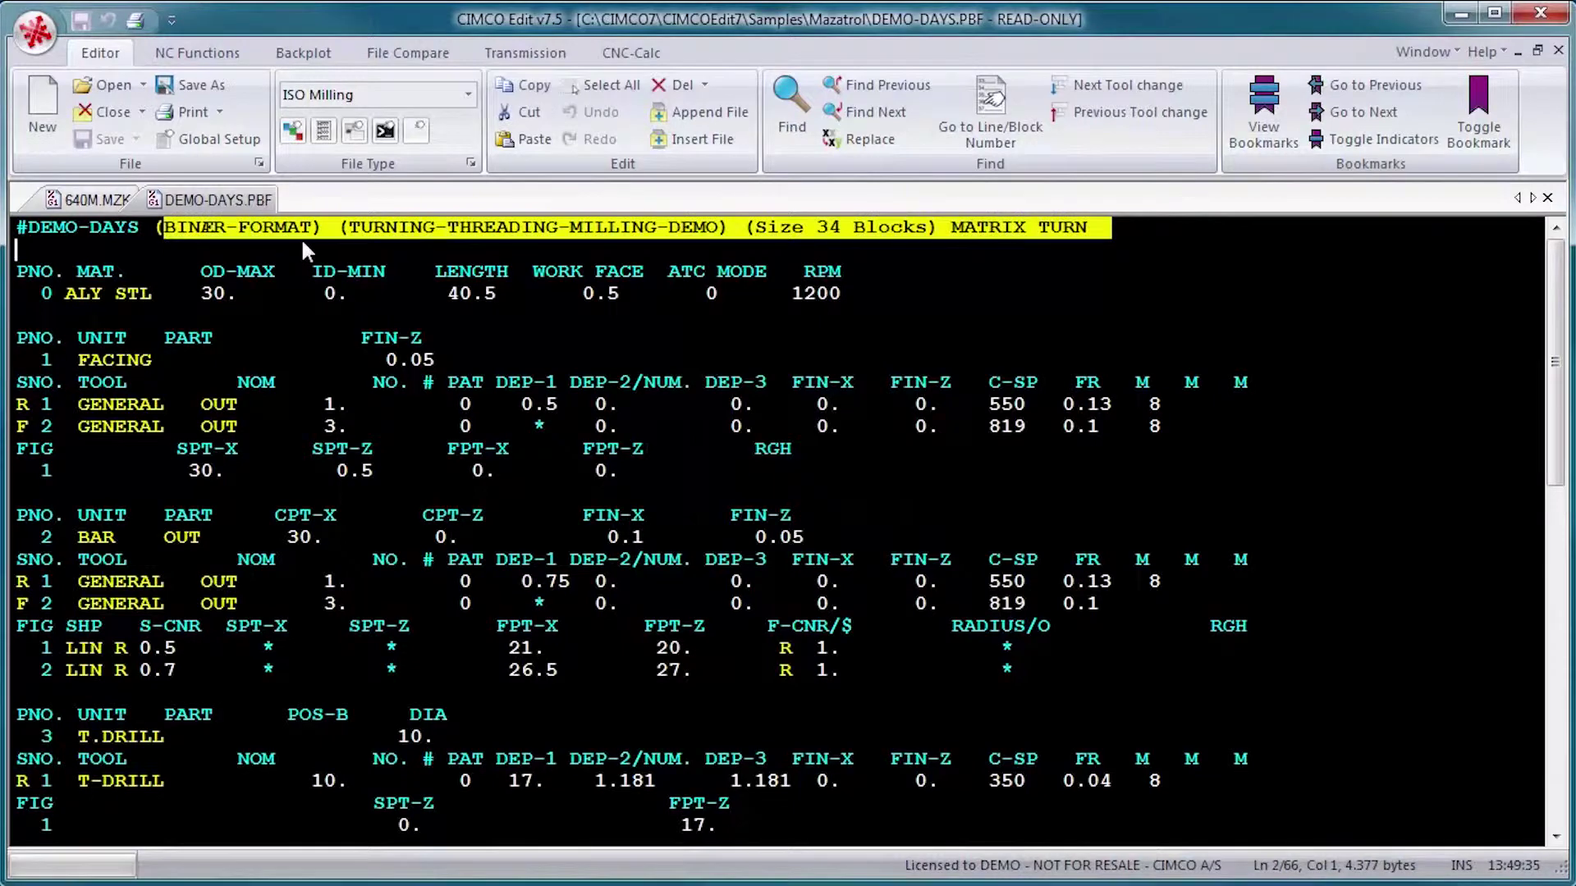
pyautogui.click(365, 250)
pyautogui.moveTo(1547, 383)
pyautogui.mouseDown()
pyautogui.moveTo(1542, 628)
pyautogui.moveTo(1561, 332)
pyautogui.mouseUp()
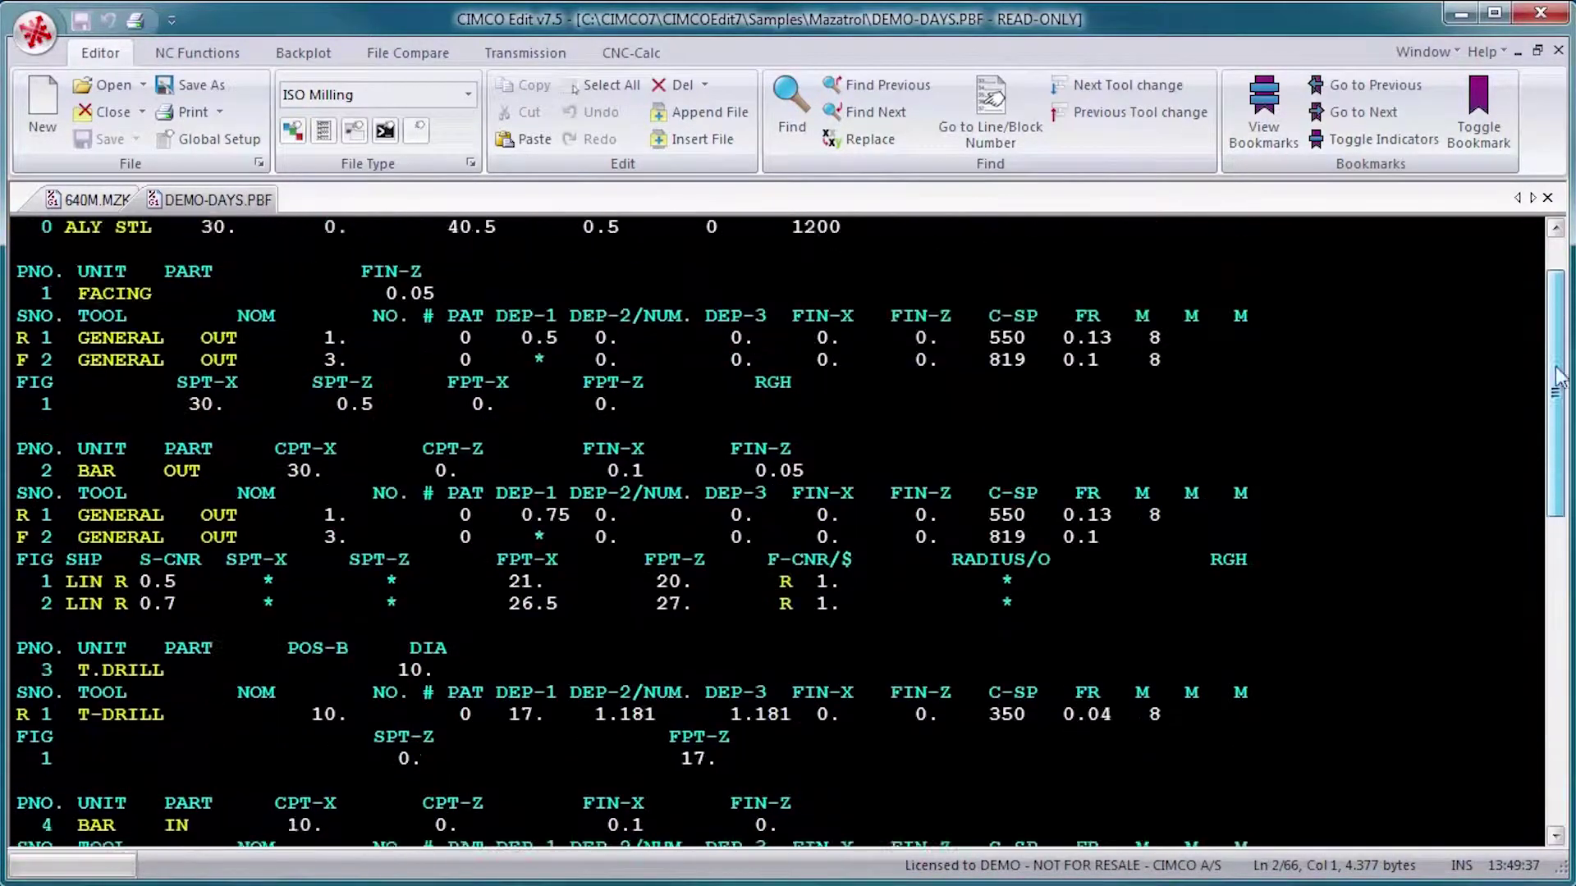